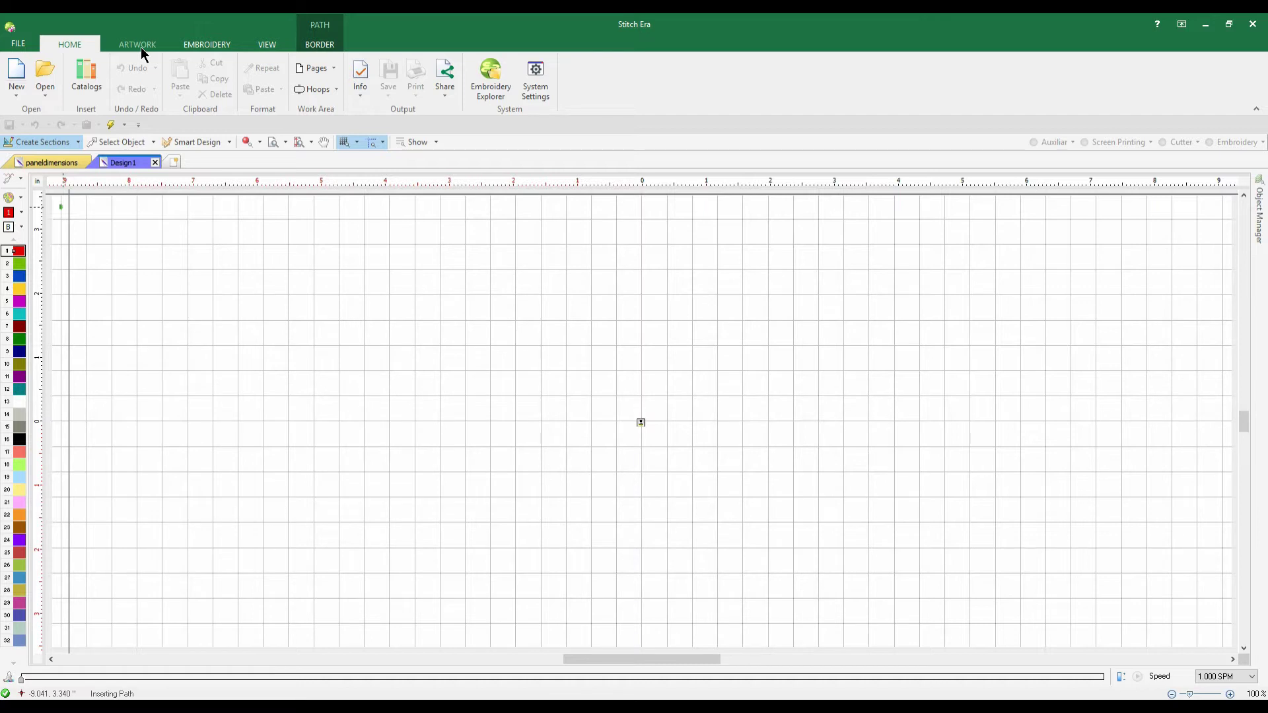
Insert the embroidery machine file Star-LA.dst from the Tajima - DST files folder.
click(50, 160)
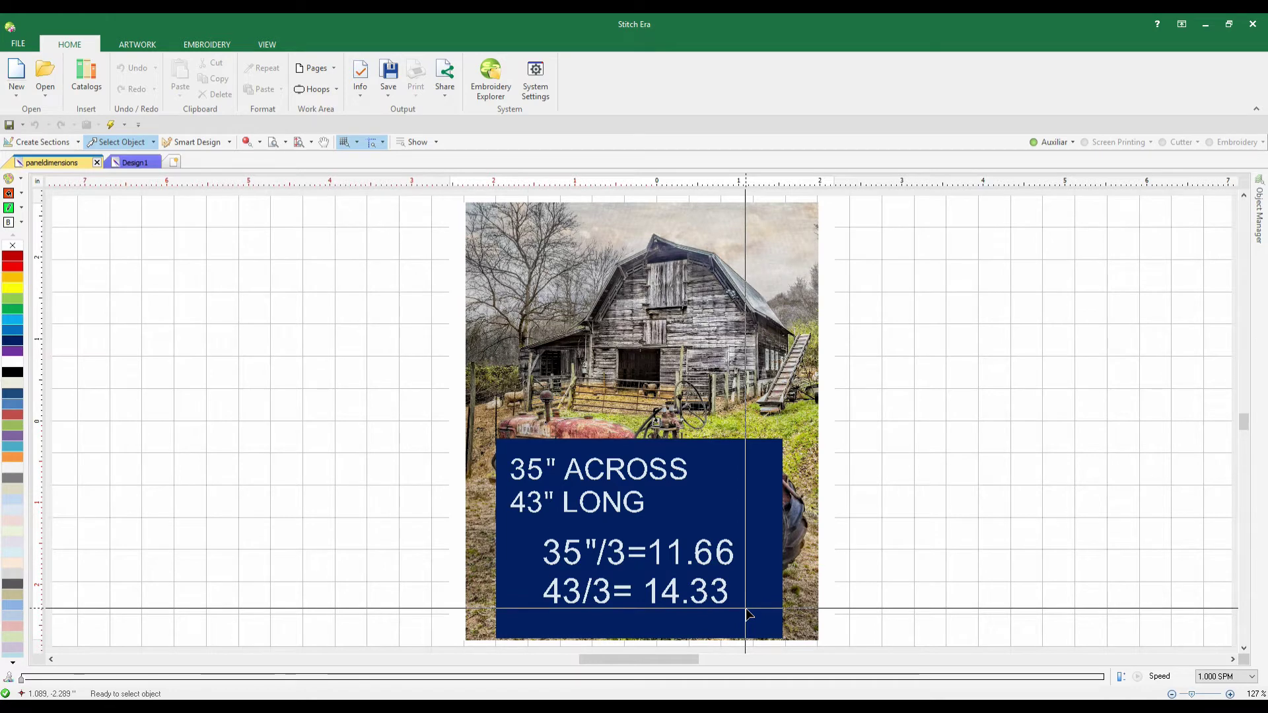
click(148, 166)
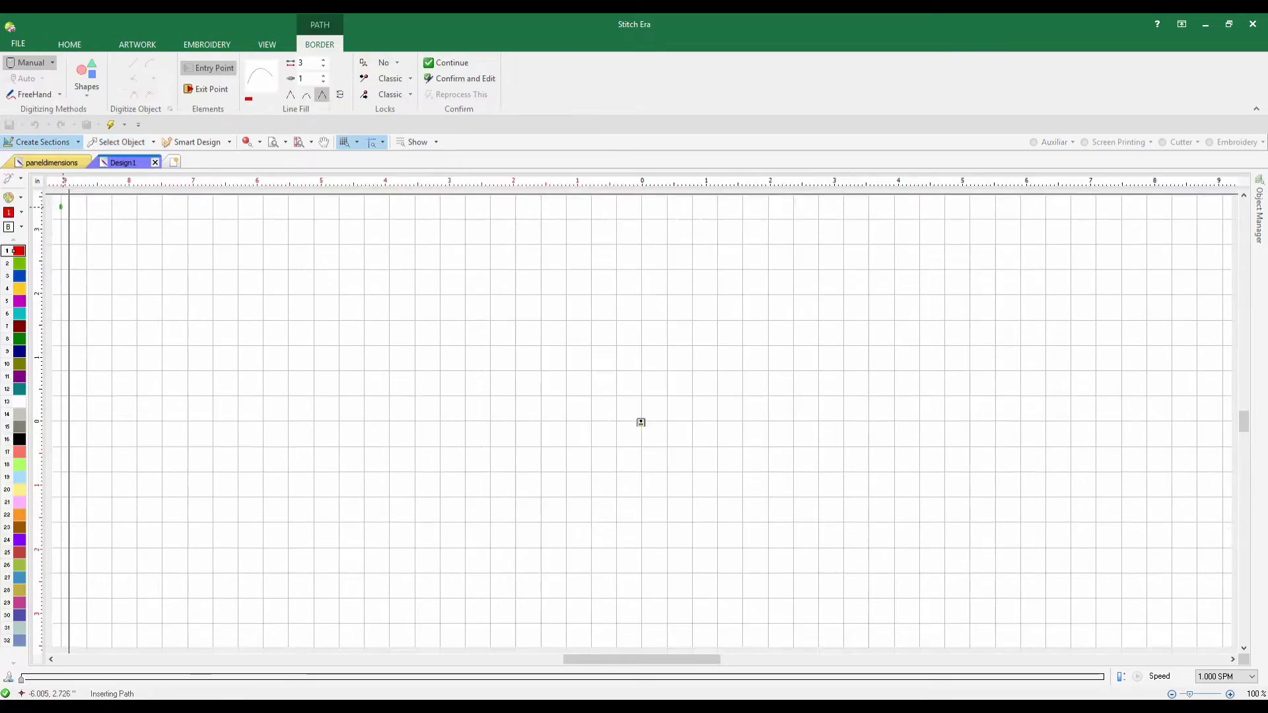
click(70, 44)
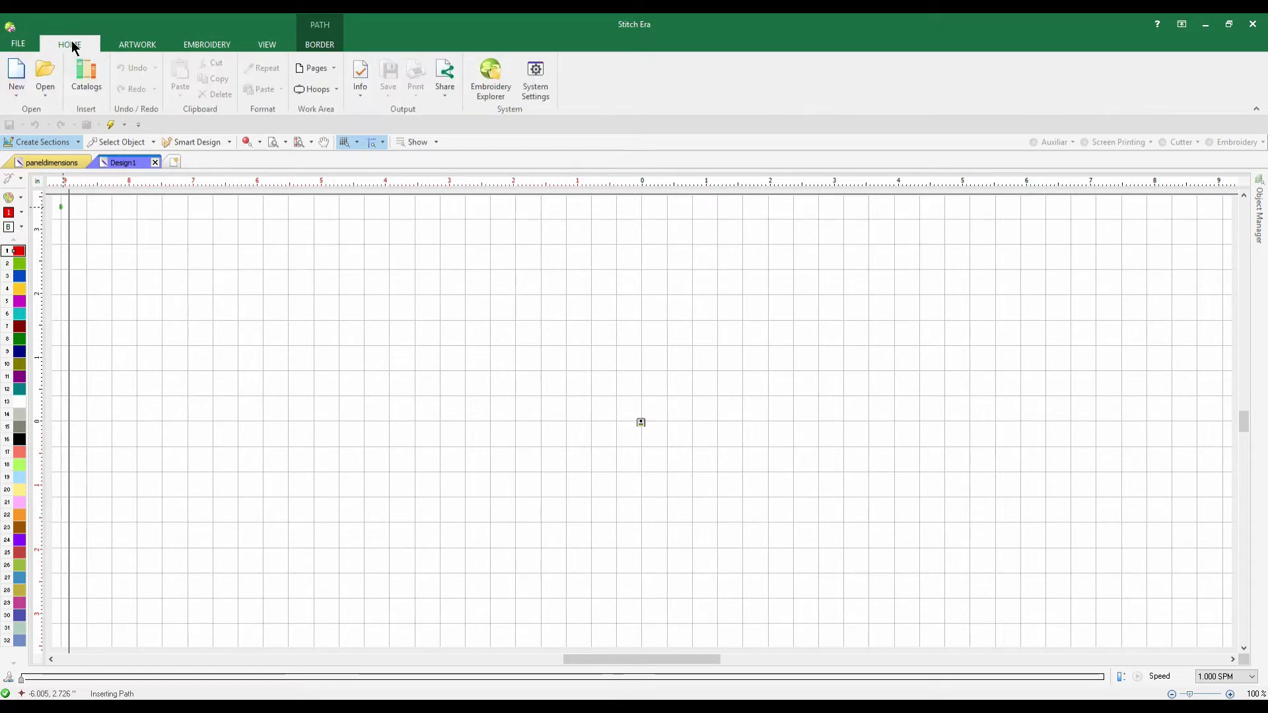
click(44, 92)
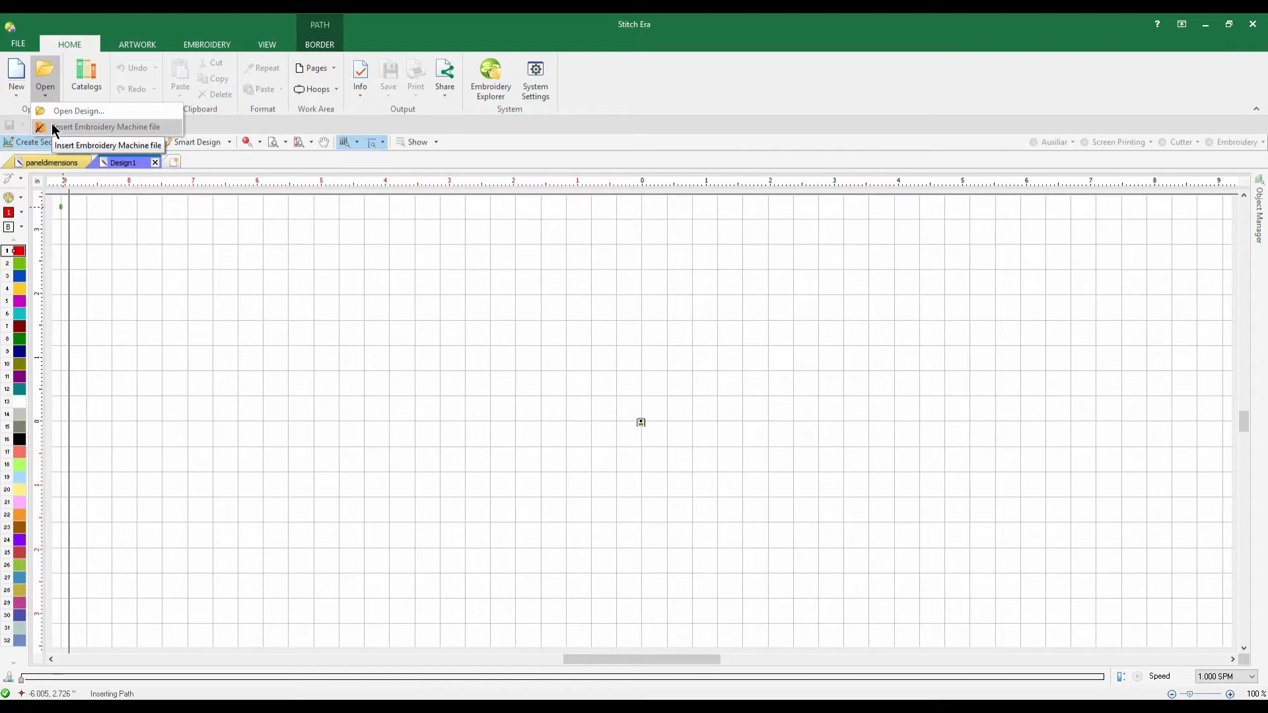
click(47, 126)
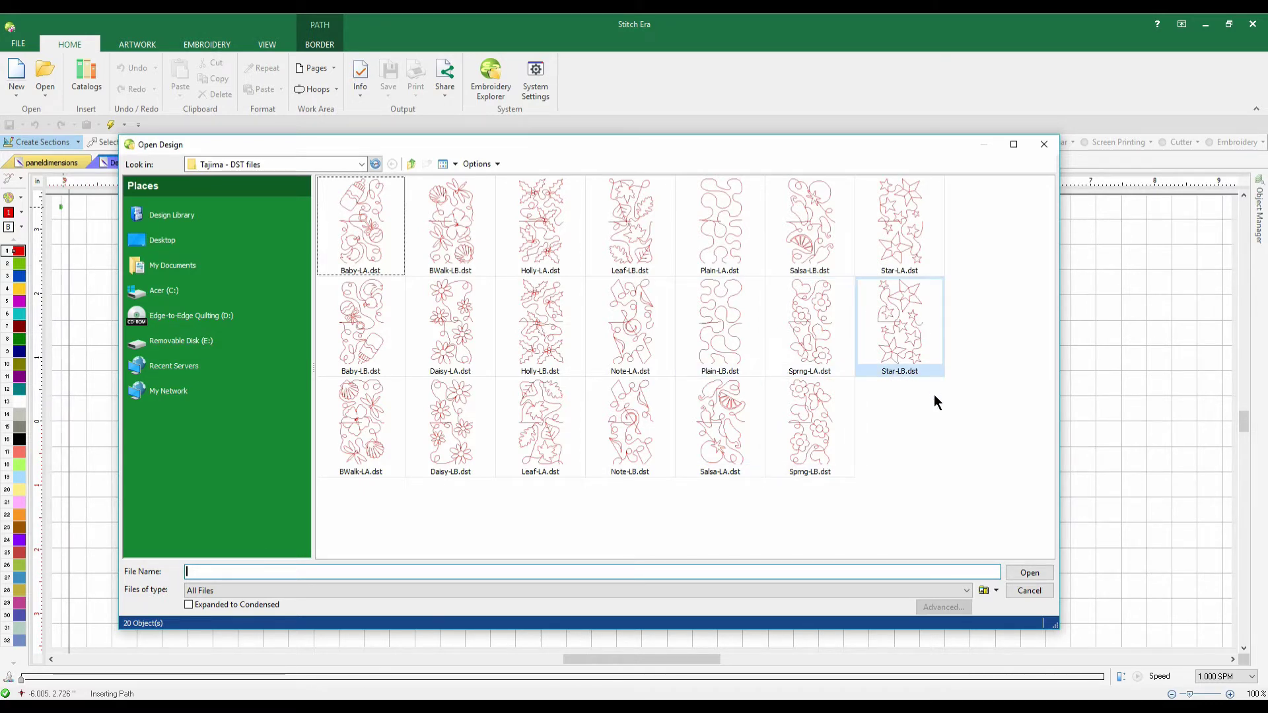
click(900, 249)
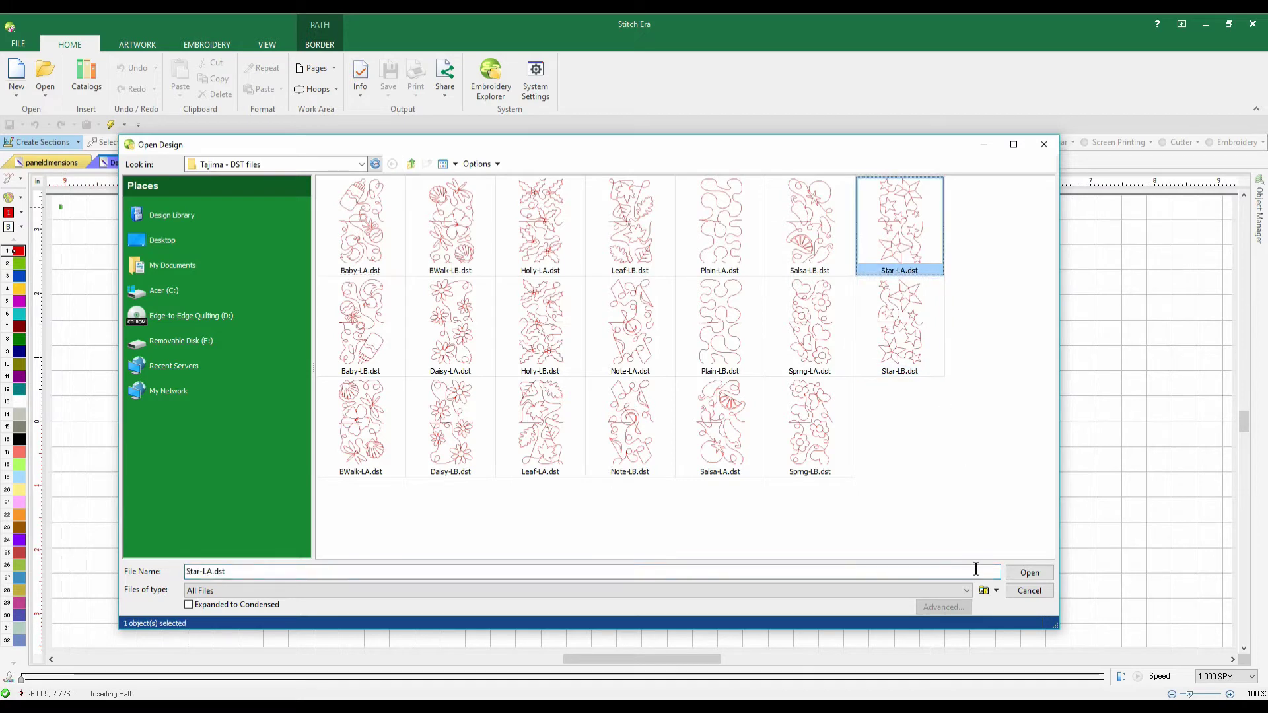
click(1027, 573)
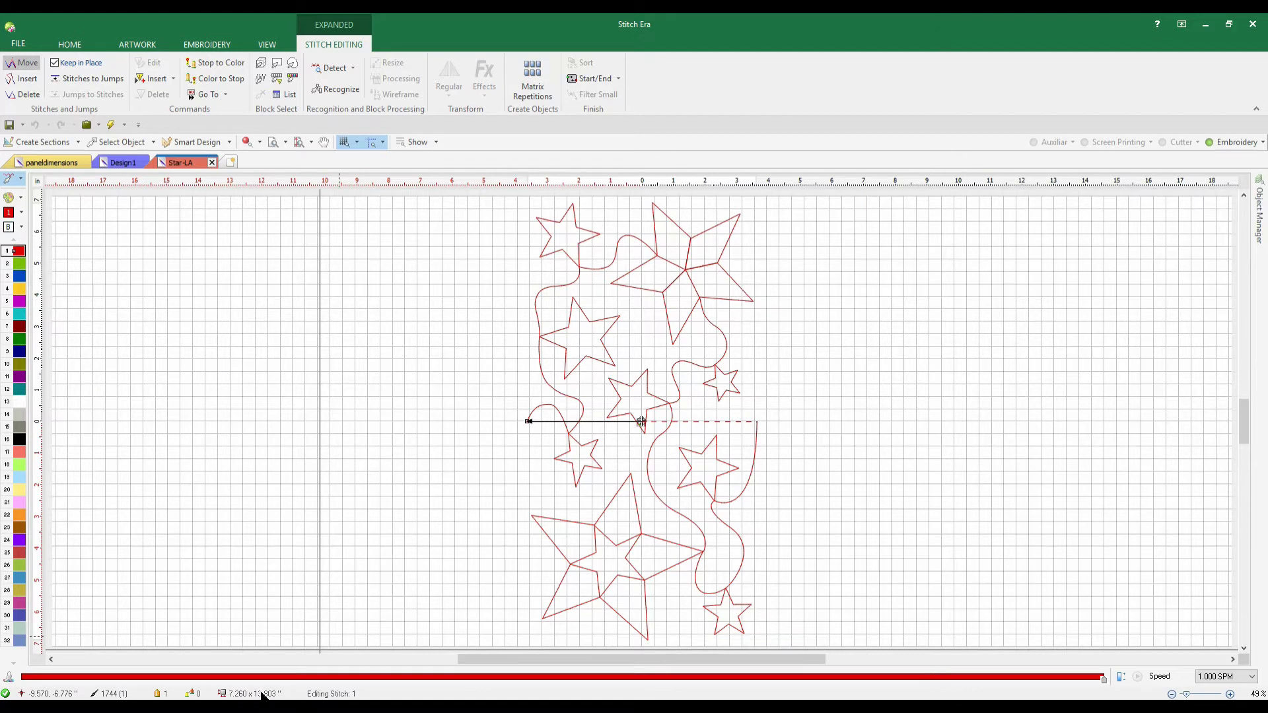
mouse_move(269, 698)
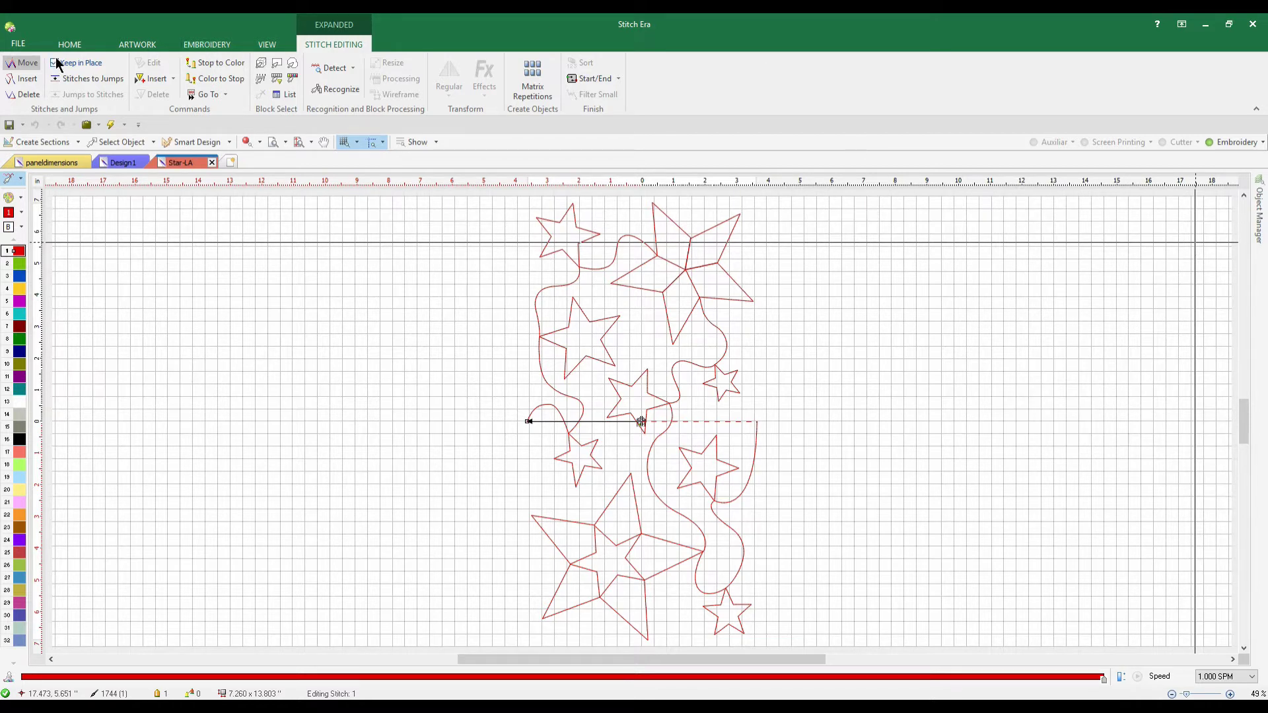
Start a running-stitch path in color 9 and trace the opening arc from the design's left endpoint to the first small star.
click(205, 46)
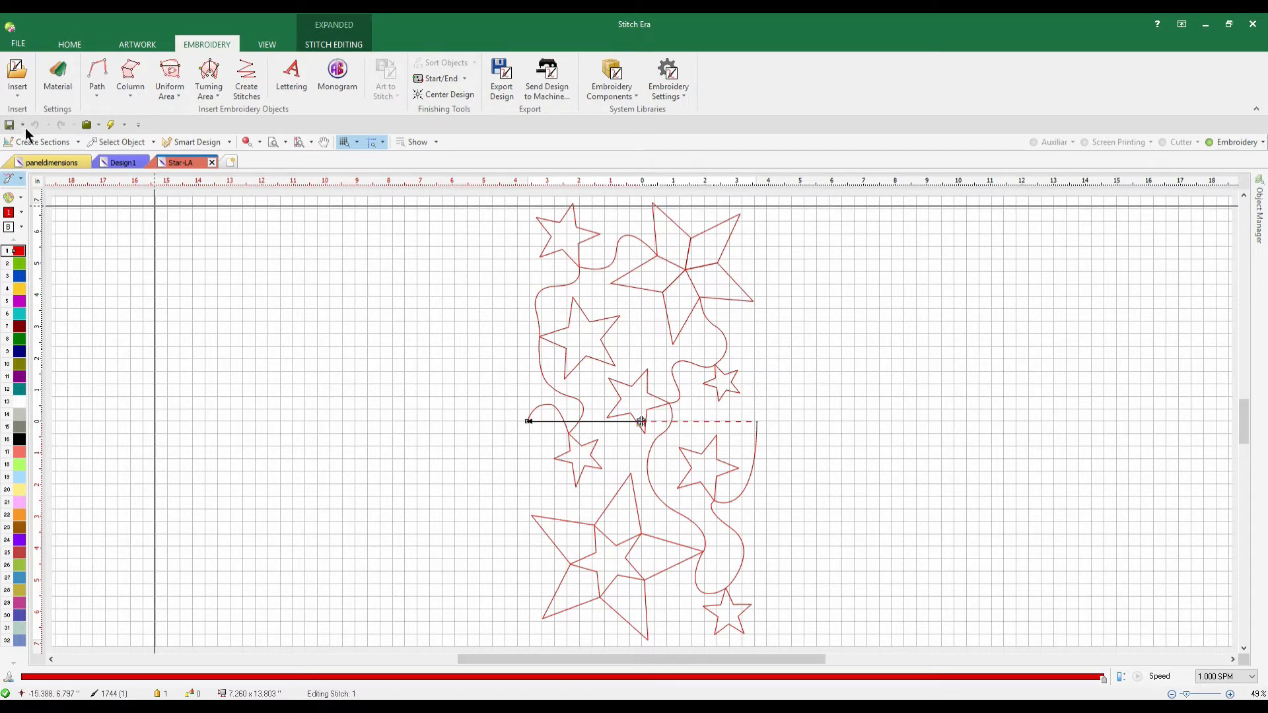
click(96, 95)
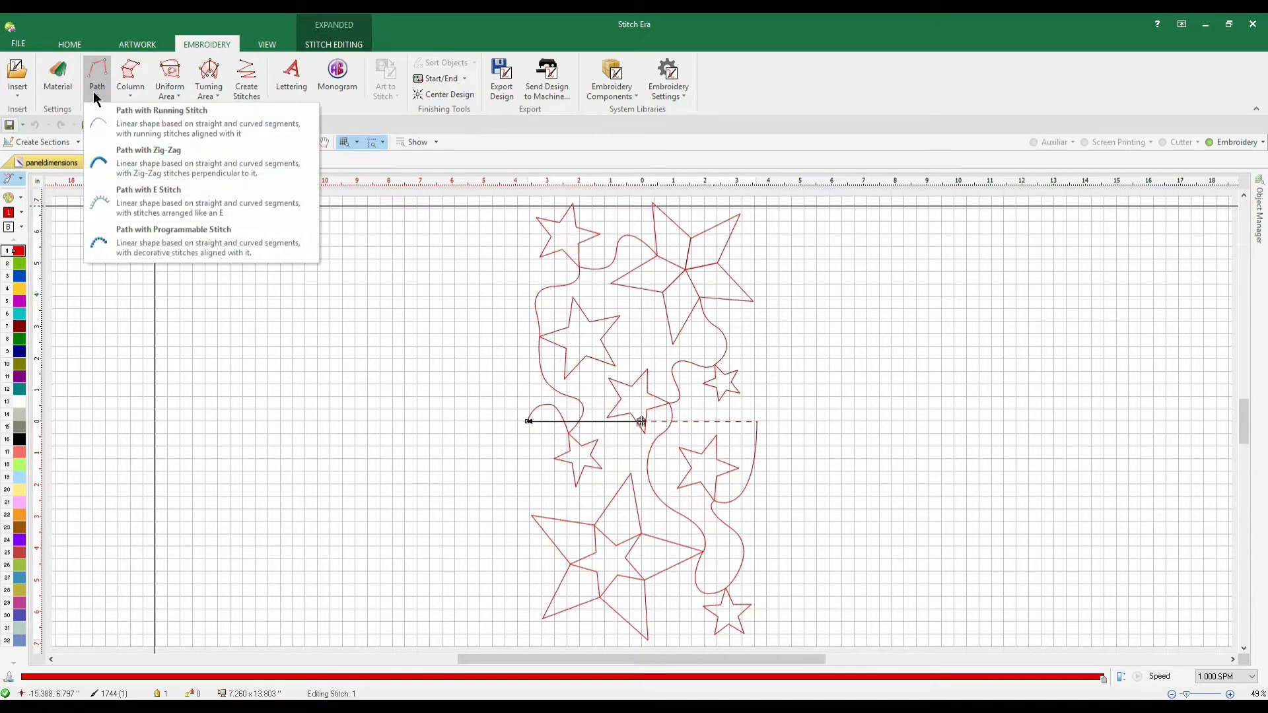
click(117, 126)
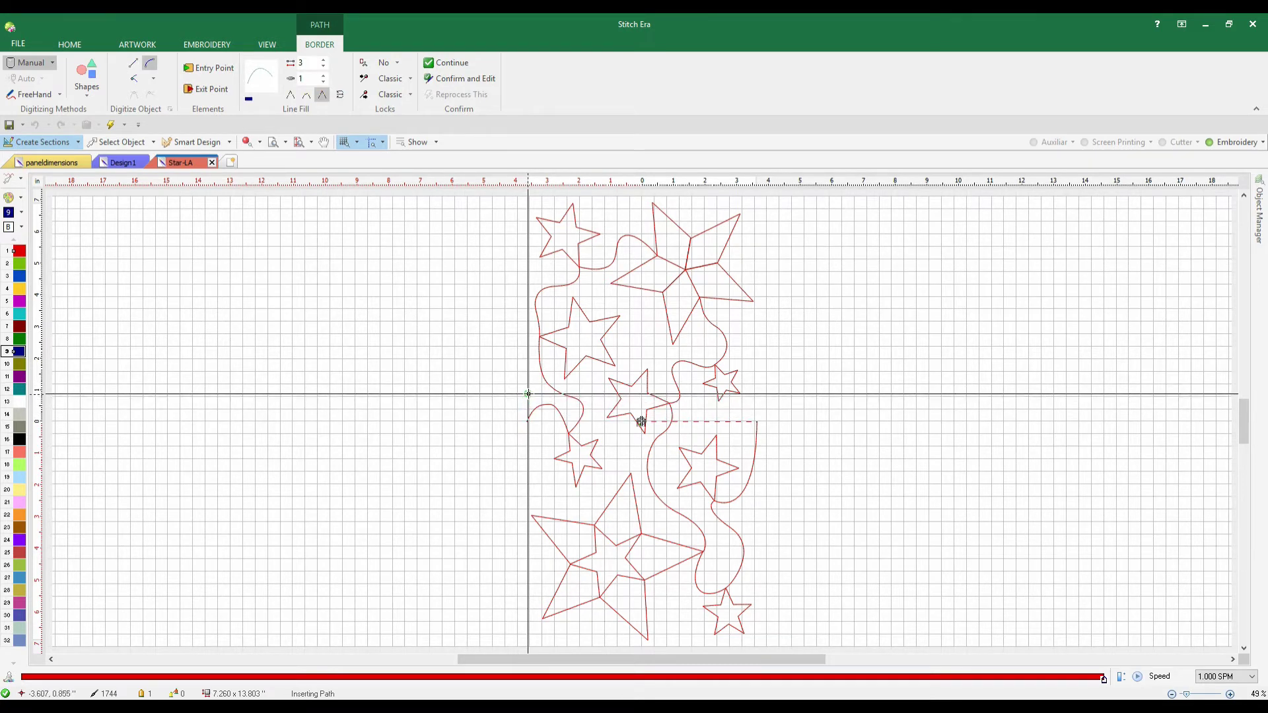
key(space)
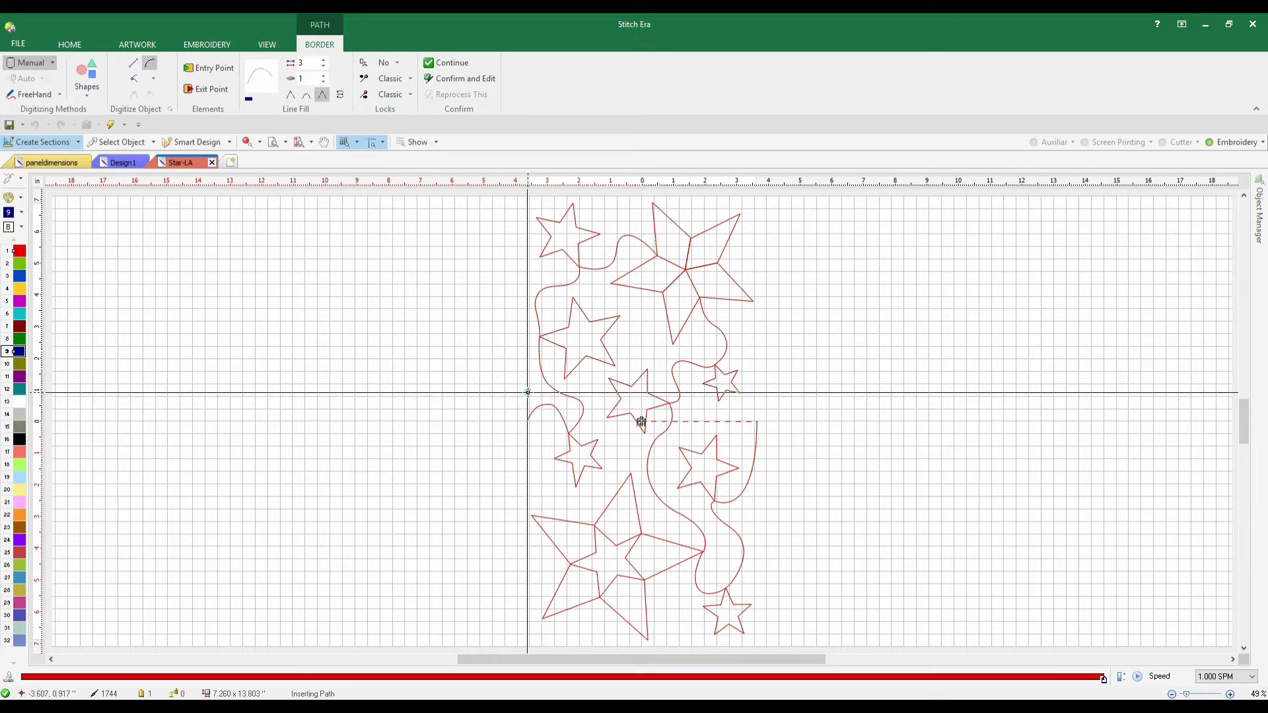
click(528, 421)
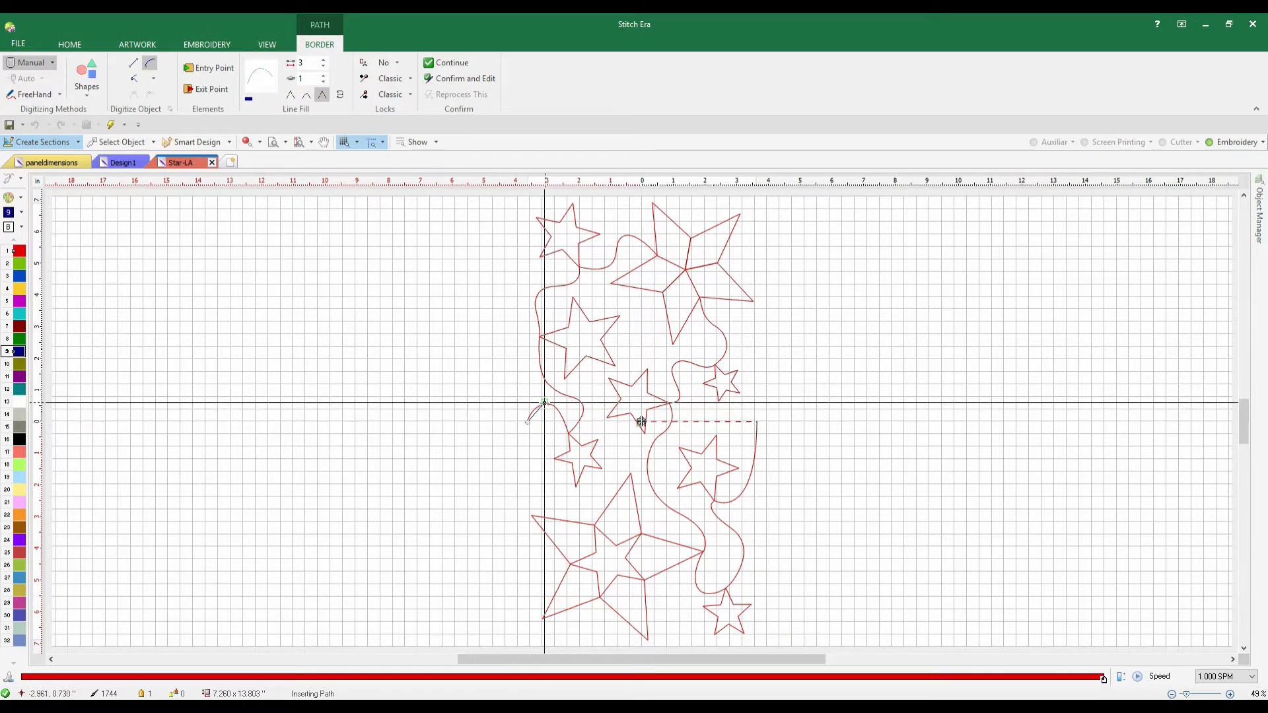
click(542, 403)
click(563, 421)
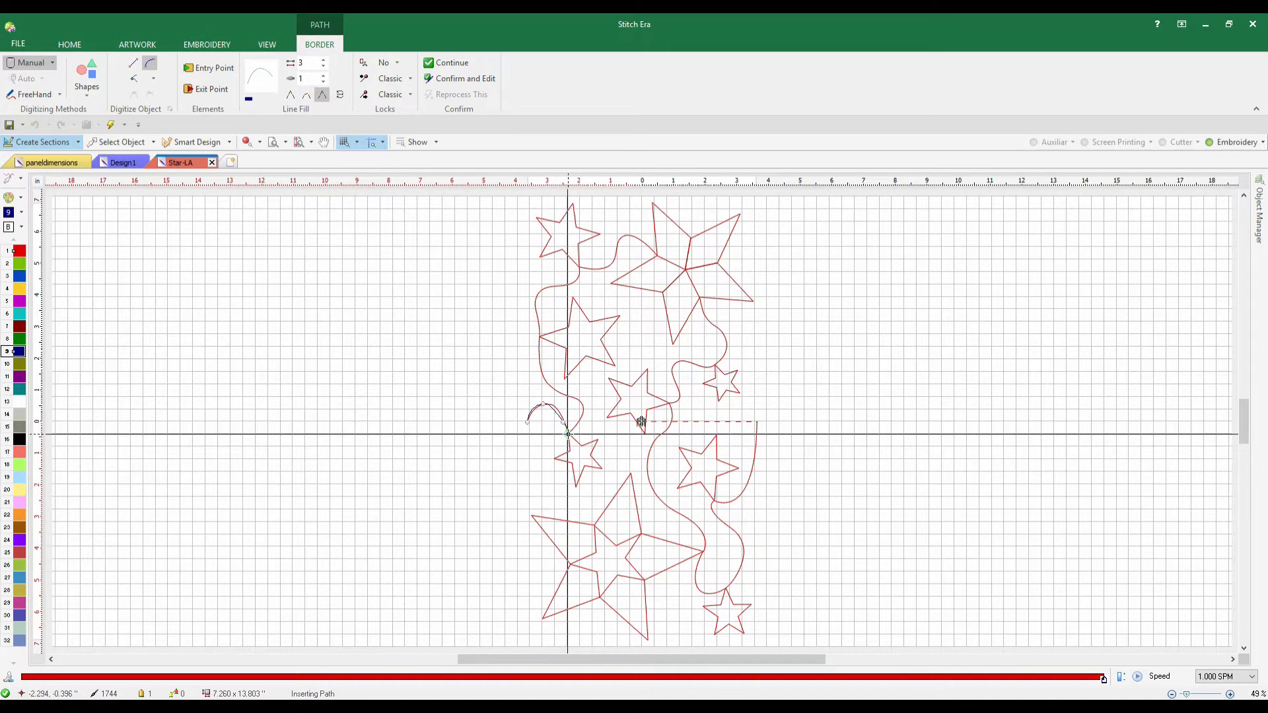
Trace the outline of the small star beside the opening arc with straight segments, returning to its starting corner.
key(space)
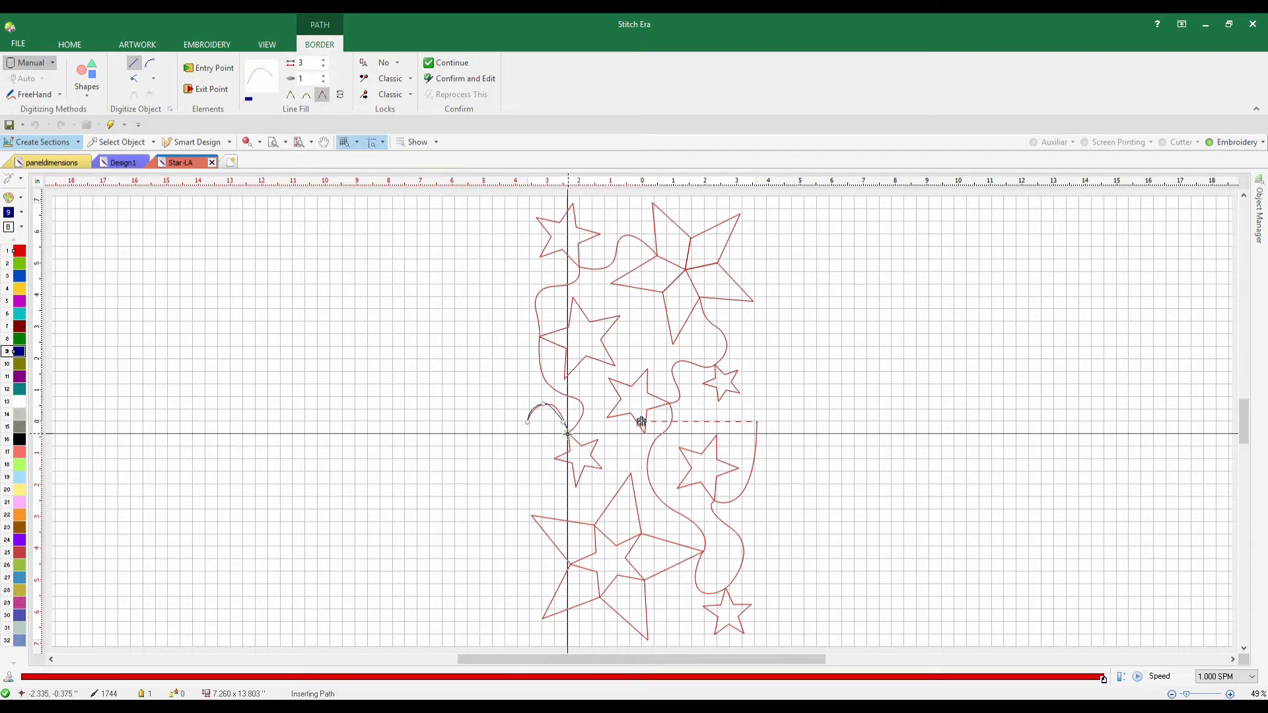
click(570, 451)
click(555, 457)
click(577, 485)
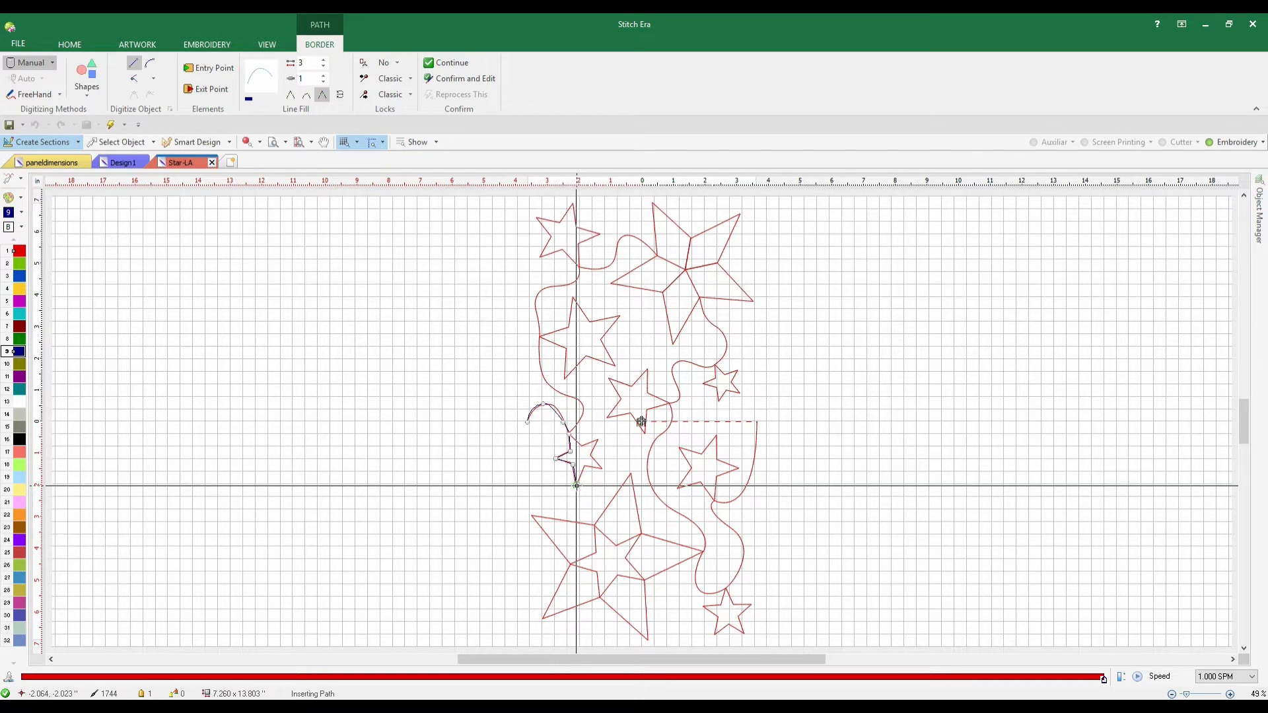
click(585, 467)
click(602, 469)
click(590, 456)
click(598, 440)
click(580, 448)
click(569, 434)
Continue the path along the curved line from the small star up to the medium star on the design's left side.
right_click(583, 411)
right_click(572, 398)
right_click(554, 391)
right_click(540, 367)
right_click(538, 341)
Trace the straight-sided outline of the medium star on the design's left side.
click(566, 350)
click(564, 379)
click(587, 356)
click(616, 366)
click(600, 339)
click(621, 316)
click(589, 321)
click(573, 300)
click(569, 326)
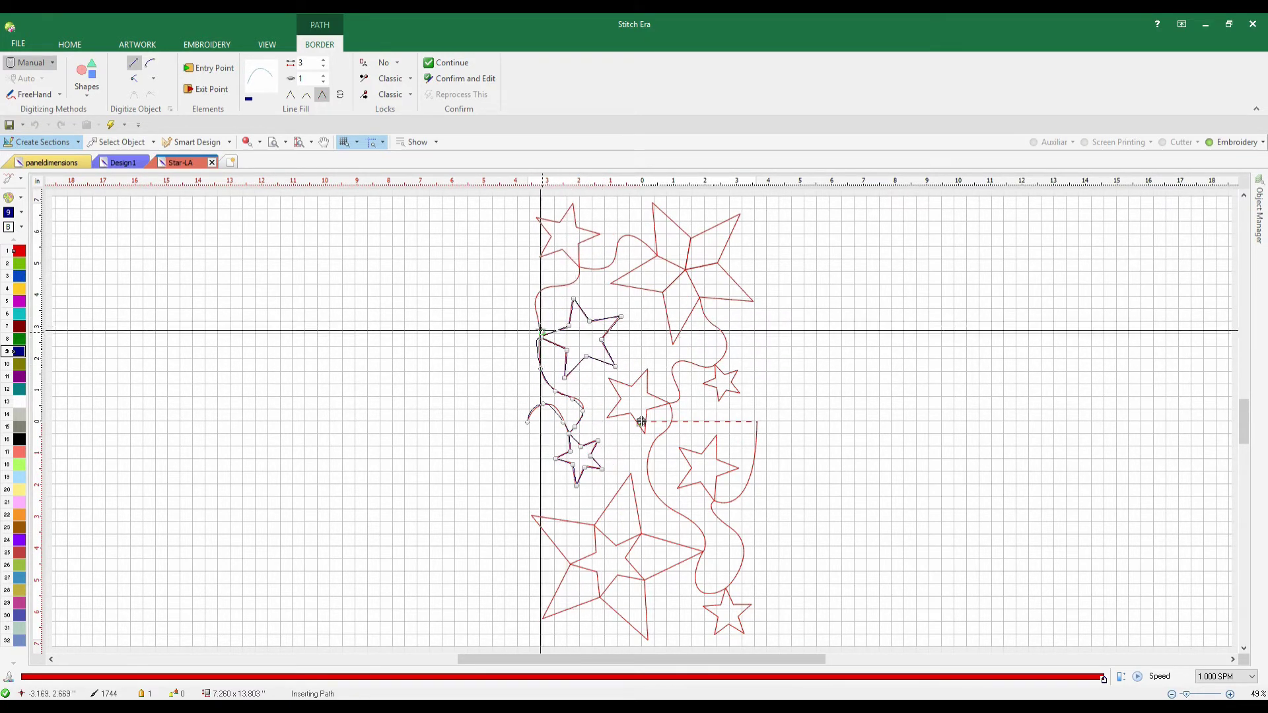
Trace the connecting curve from the medium star to the design's upper-left star, including that star's full outline.
right_click(537, 299)
right_click(551, 287)
click(581, 271)
click(579, 245)
click(601, 234)
click(578, 227)
click(574, 206)
click(561, 223)
click(538, 217)
click(555, 237)
click(541, 259)
click(563, 248)
click(581, 266)
Trace the wavy connecting line from the upper-left star to the large faceted star.
right_click(589, 270)
right_click(602, 269)
right_click(610, 264)
right_click(617, 252)
right_click(621, 239)
right_click(634, 238)
right_click(645, 245)
right_click(652, 255)
Trace the points and inner lines of the large faceted star in the design's upper-right corner.
click(653, 205)
click(690, 240)
click(685, 271)
click(662, 291)
click(611, 285)
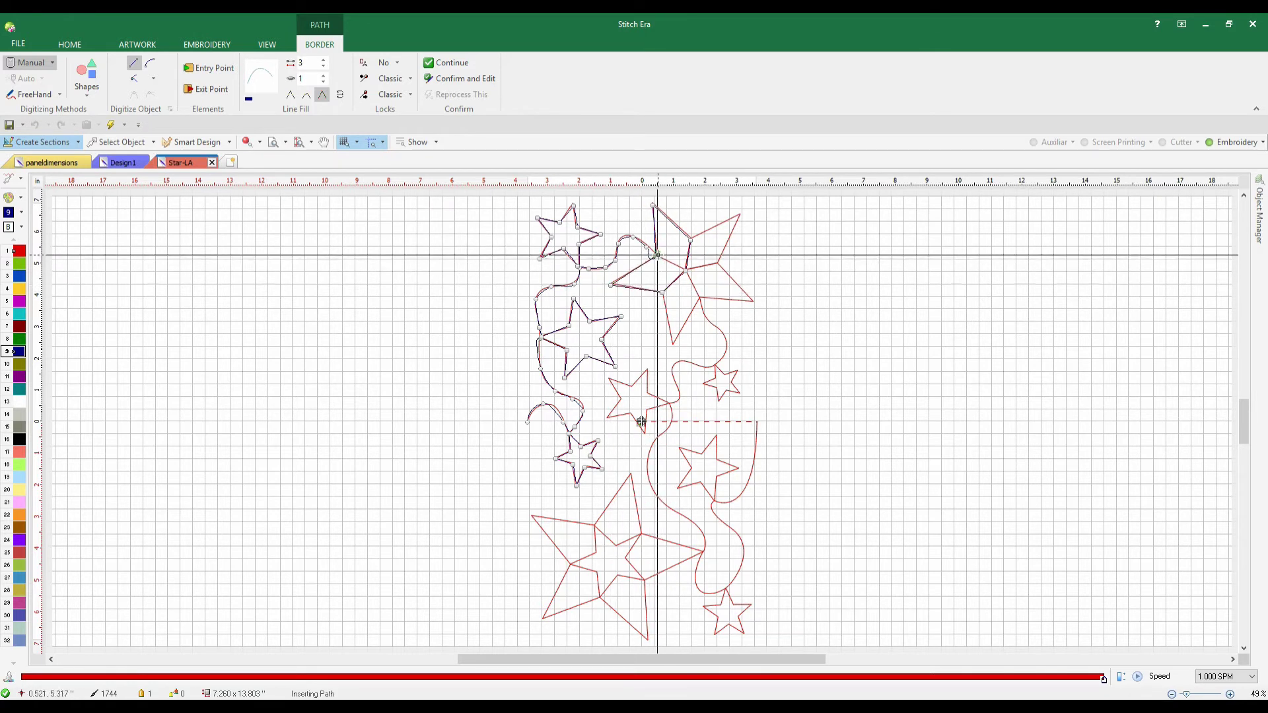
click(739, 214)
click(718, 263)
click(698, 299)
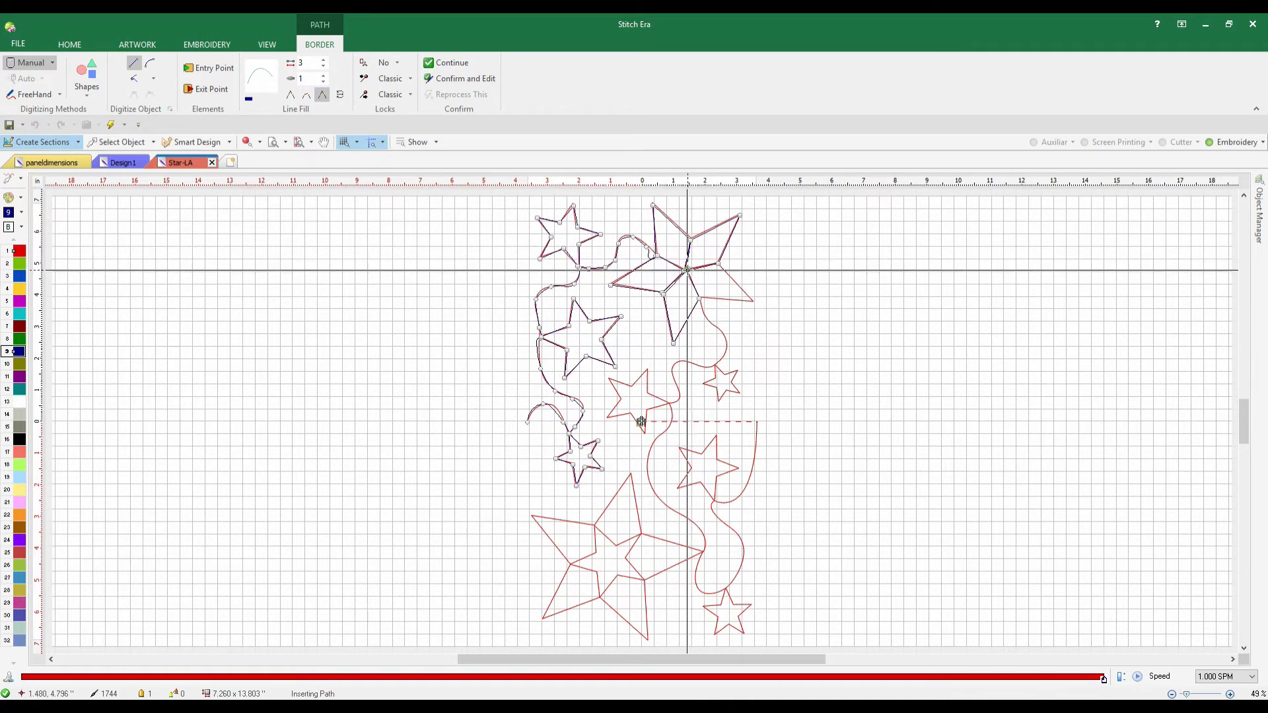
click(753, 302)
Continue the path with curved segments from the large upper star down to the small star below it.
key(Tab)
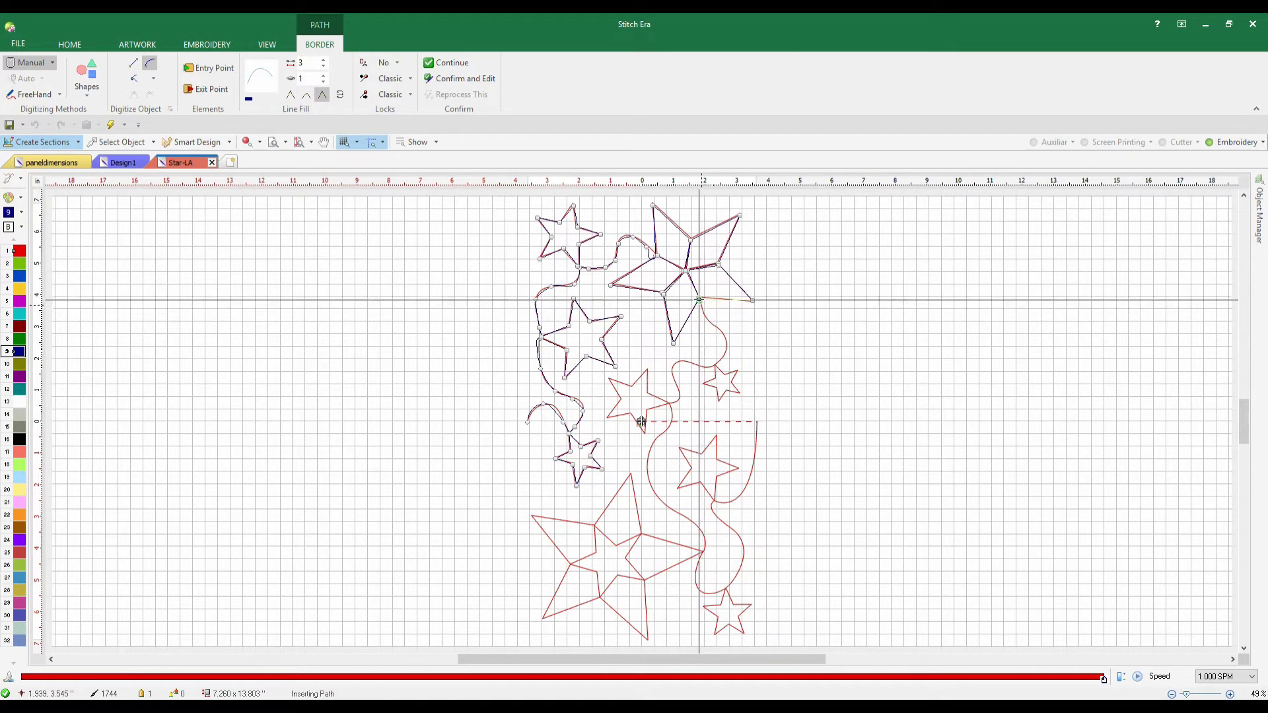
key(Tab)
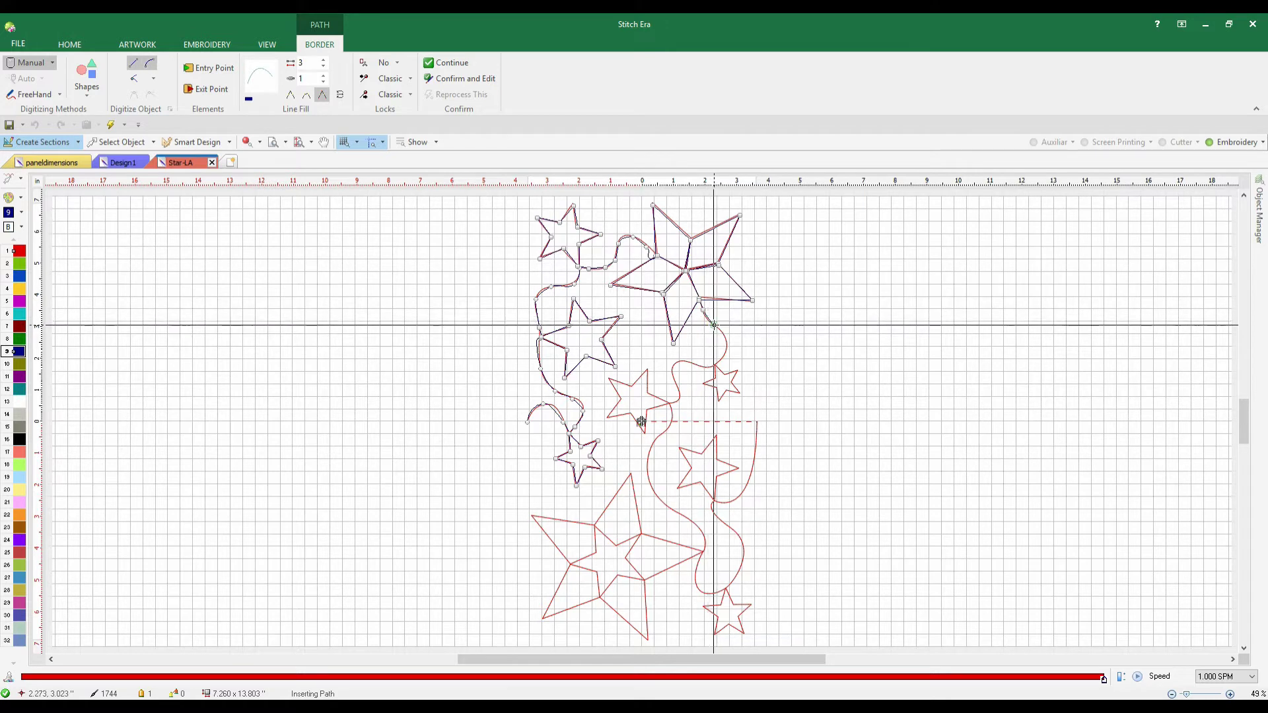
key(alt)
click(715, 365)
Trace the outline of the small star below the large upper star with straight segments.
key(Tab)
click(716, 379)
click(702, 383)
click(717, 389)
click(718, 403)
click(727, 390)
click(739, 393)
click(737, 371)
Trace the looping curve that links the small right-hand star to the star at the design's center.
key(Tab)
click(673, 365)
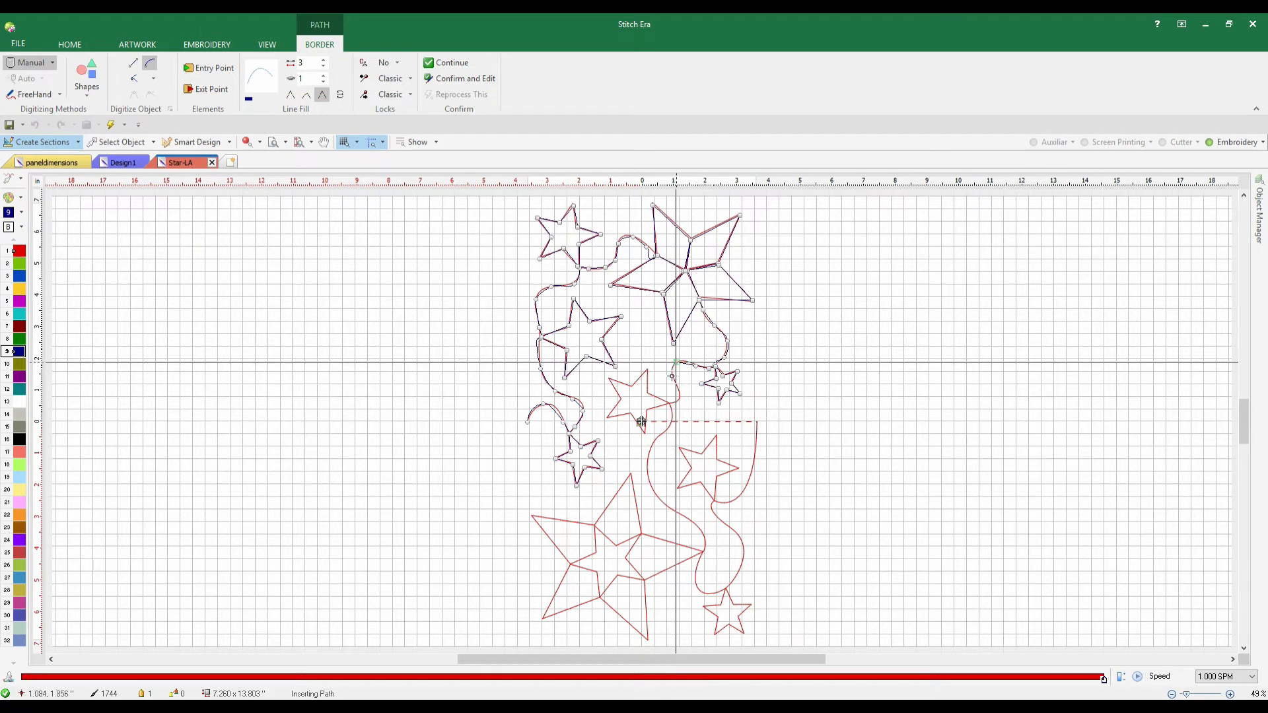
key(Tab)
click(670, 403)
Trace the outline of the star at the design's center, ending at its right point.
click(649, 393)
click(648, 369)
click(632, 386)
click(609, 379)
click(620, 400)
click(608, 417)
click(632, 413)
click(646, 434)
click(649, 411)
click(671, 404)
Trace the S-shaped curve from the center star down to the right tip of the large lower star.
key(Tab)
click(669, 428)
click(652, 443)
click(647, 466)
click(660, 500)
click(681, 513)
click(703, 552)
Trace the points and inner lines of the large faceted lower star, returning to its right tip.
key(Tab)
click(642, 535)
click(632, 475)
click(596, 526)
click(533, 517)
click(572, 564)
click(543, 619)
click(599, 598)
click(648, 639)
click(644, 581)
click(616, 548)
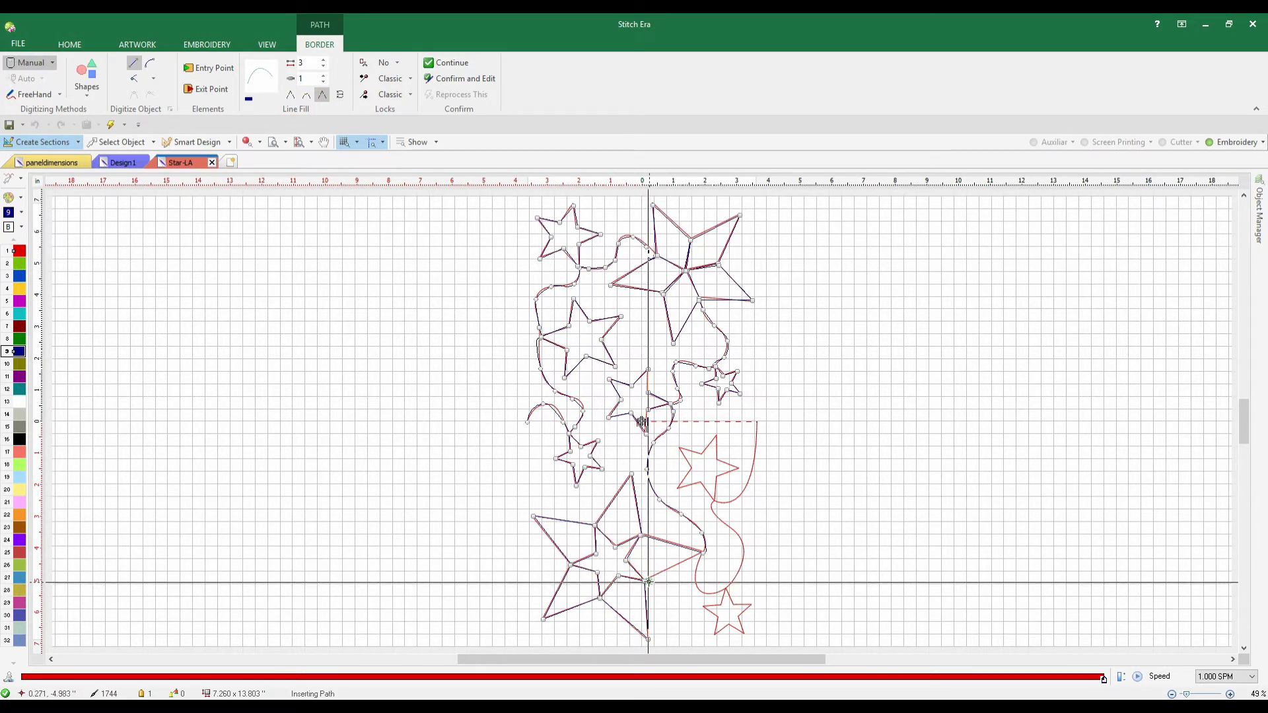
click(641, 536)
click(702, 552)
Continue the path from the large lower star to the small lower-right star, including that star's outline.
click(724, 587)
click(703, 608)
click(717, 616)
click(715, 637)
click(729, 626)
click(745, 634)
click(738, 618)
click(751, 606)
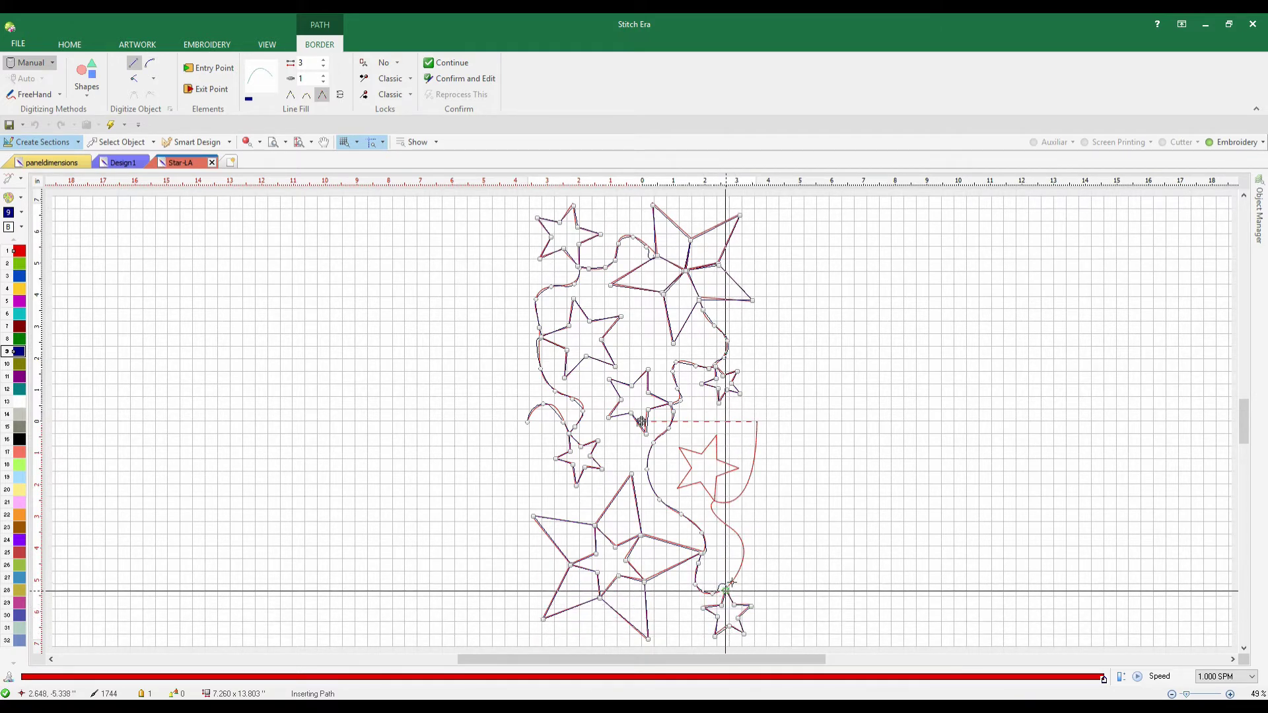
Trace the curve rising from the small lower-right star to the last untraced star, including that star's outline.
right_click(742, 558)
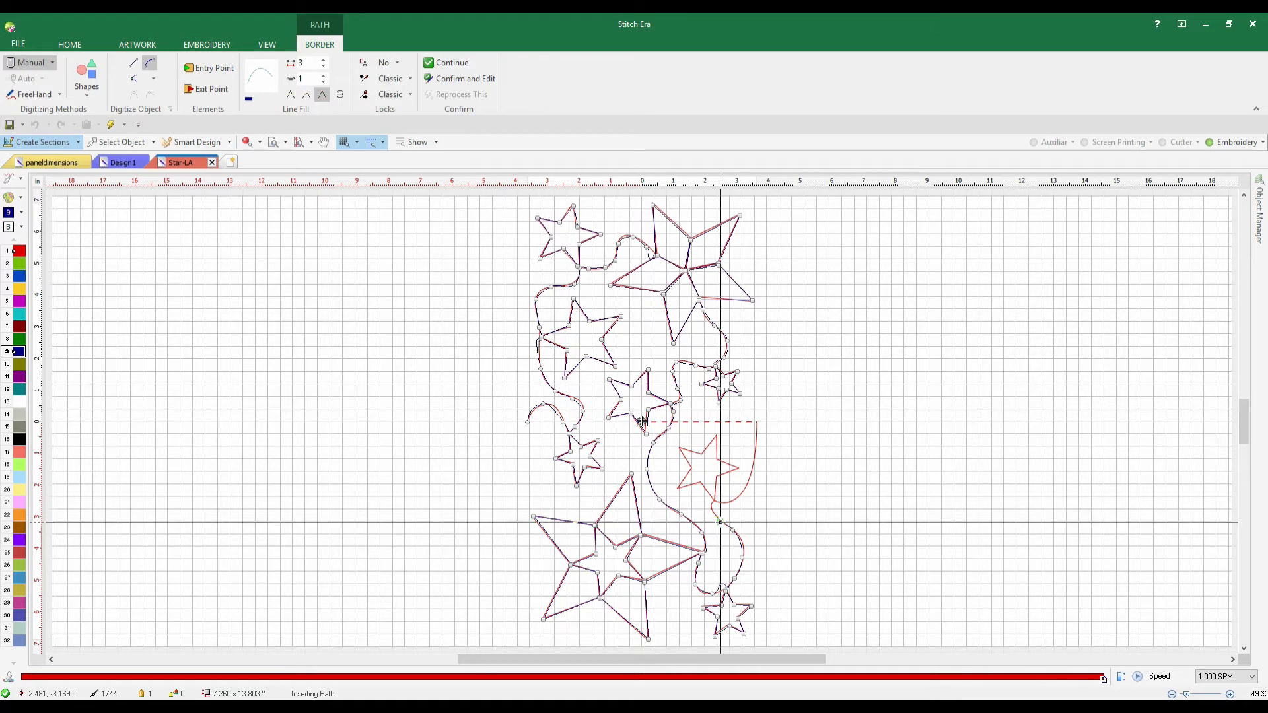
click(716, 478)
click(736, 469)
click(717, 461)
click(714, 437)
click(698, 453)
click(679, 450)
click(691, 471)
click(677, 490)
click(698, 483)
click(715, 500)
Trace the final curve from the last star to the design's right endpoint and complete the running-stitch path.
key(Tab)
click(720, 504)
click(732, 502)
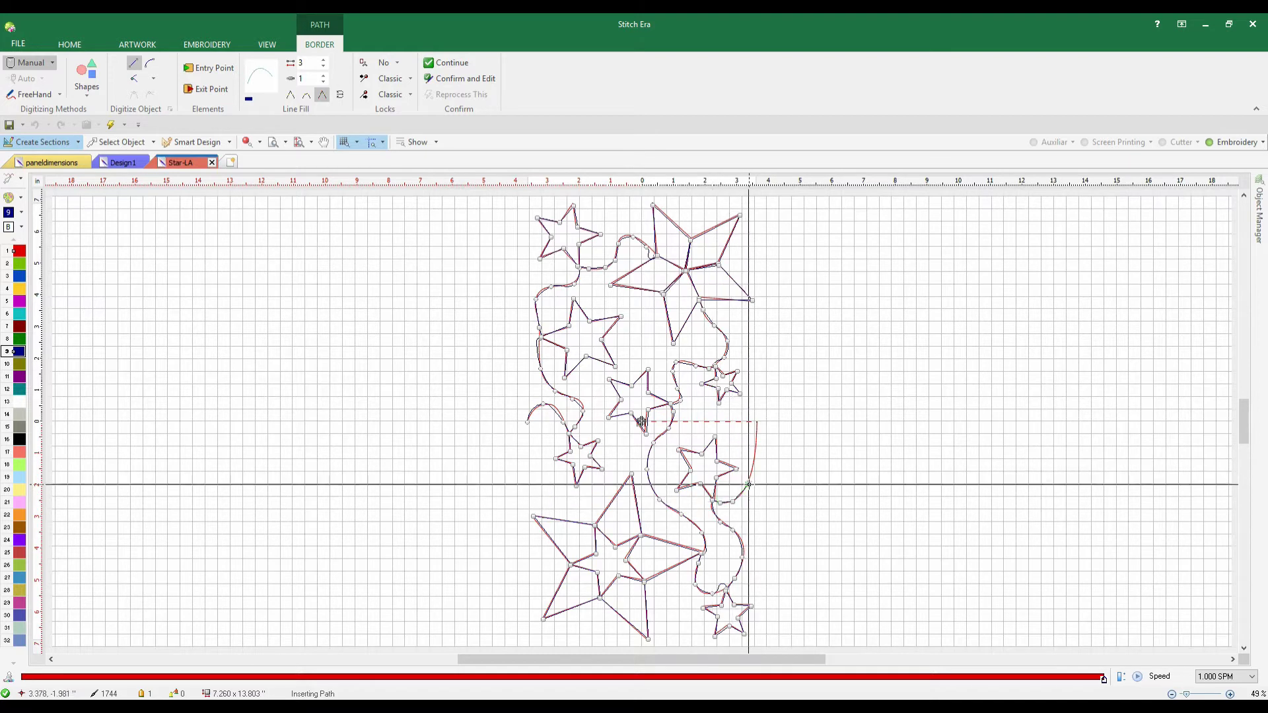
click(744, 489)
click(753, 461)
click(756, 423)
key(Return)
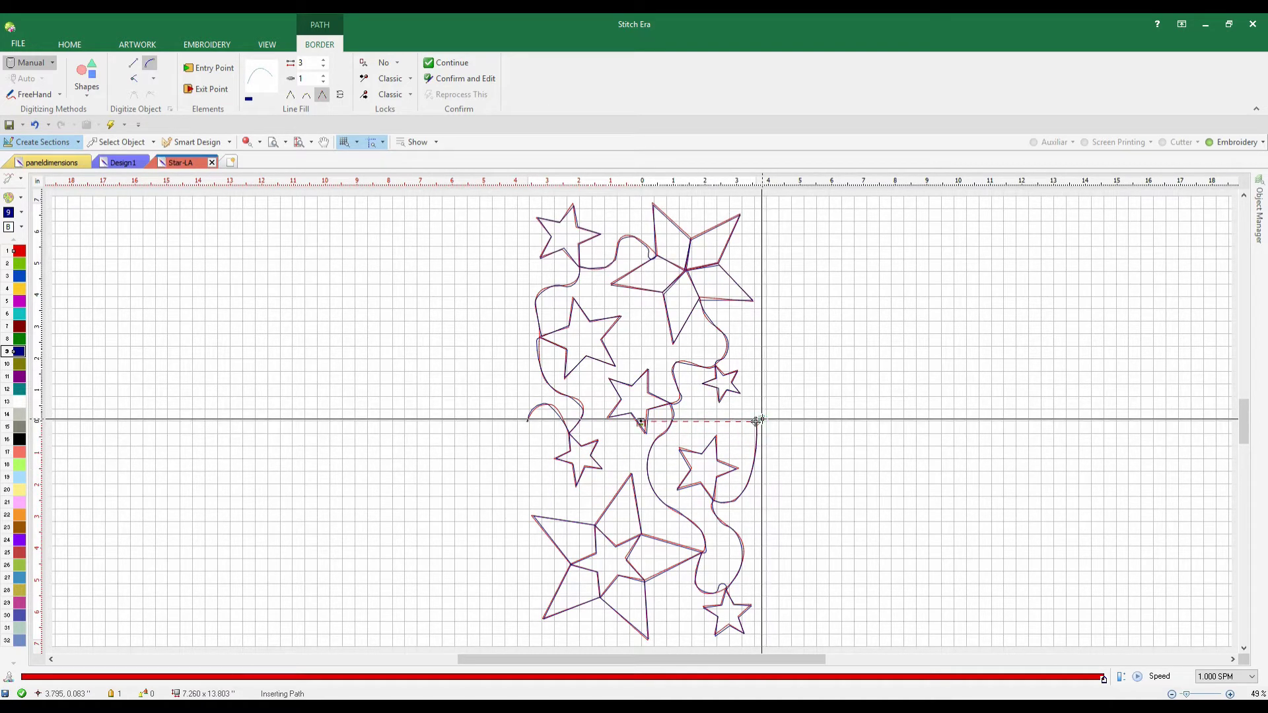
Display the Object Manager and generate the stitches for the traced path.
click(1259, 227)
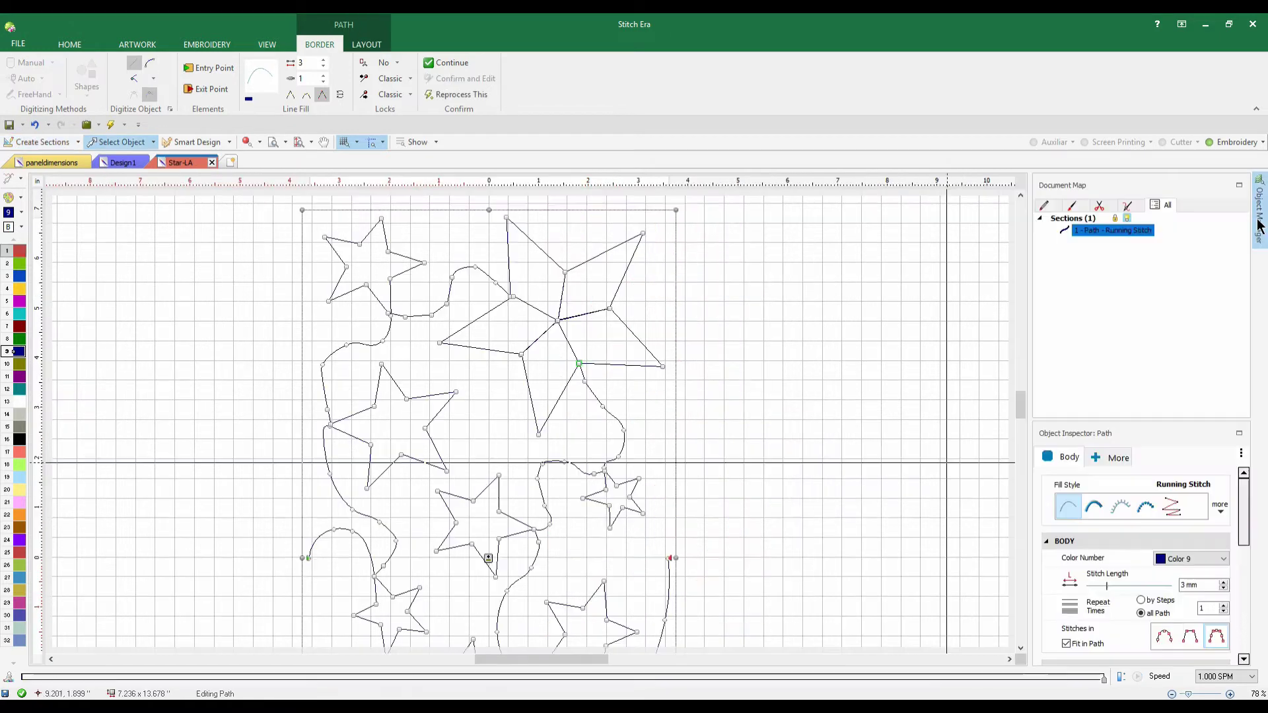
click(109, 124)
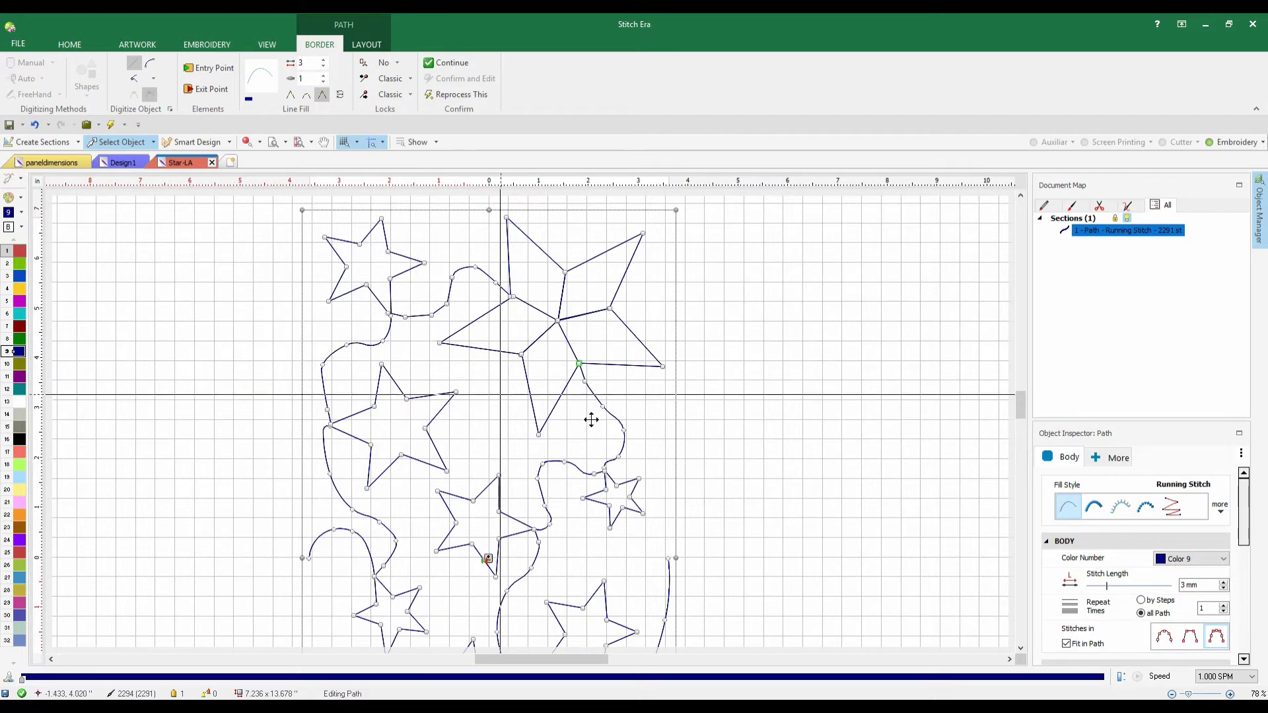
scroll(724, 402, down, 2)
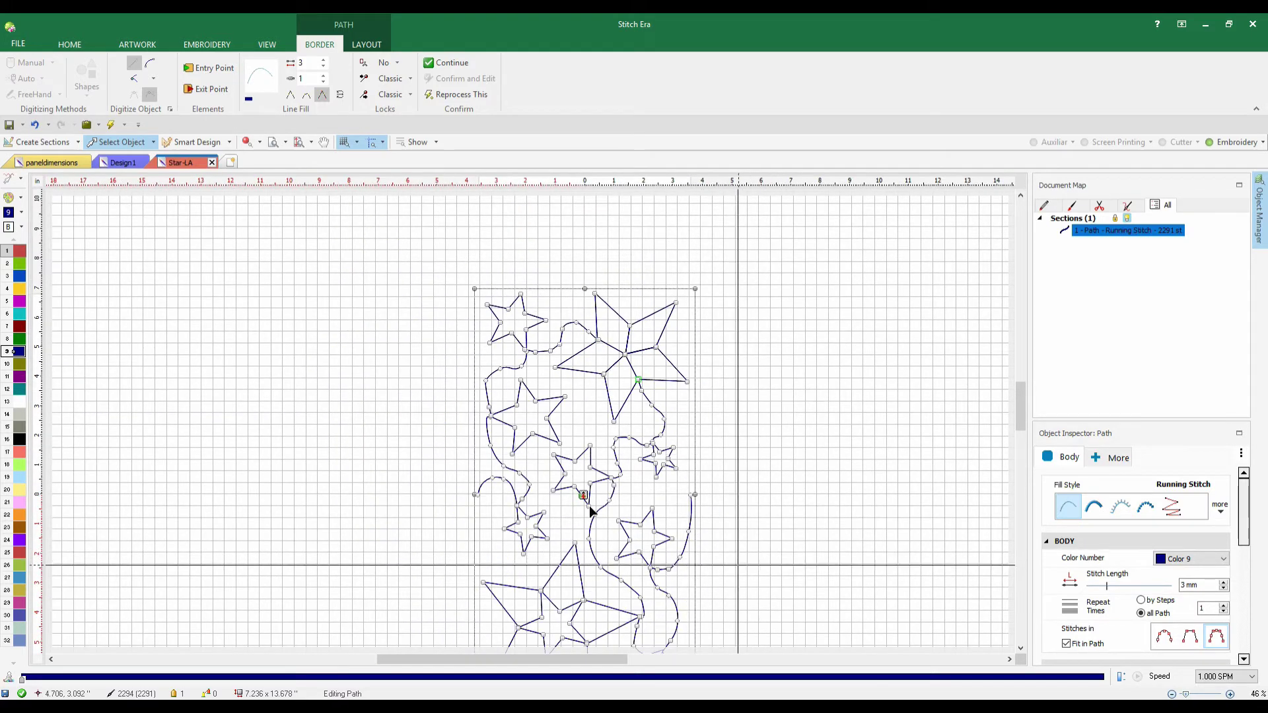
key(F4)
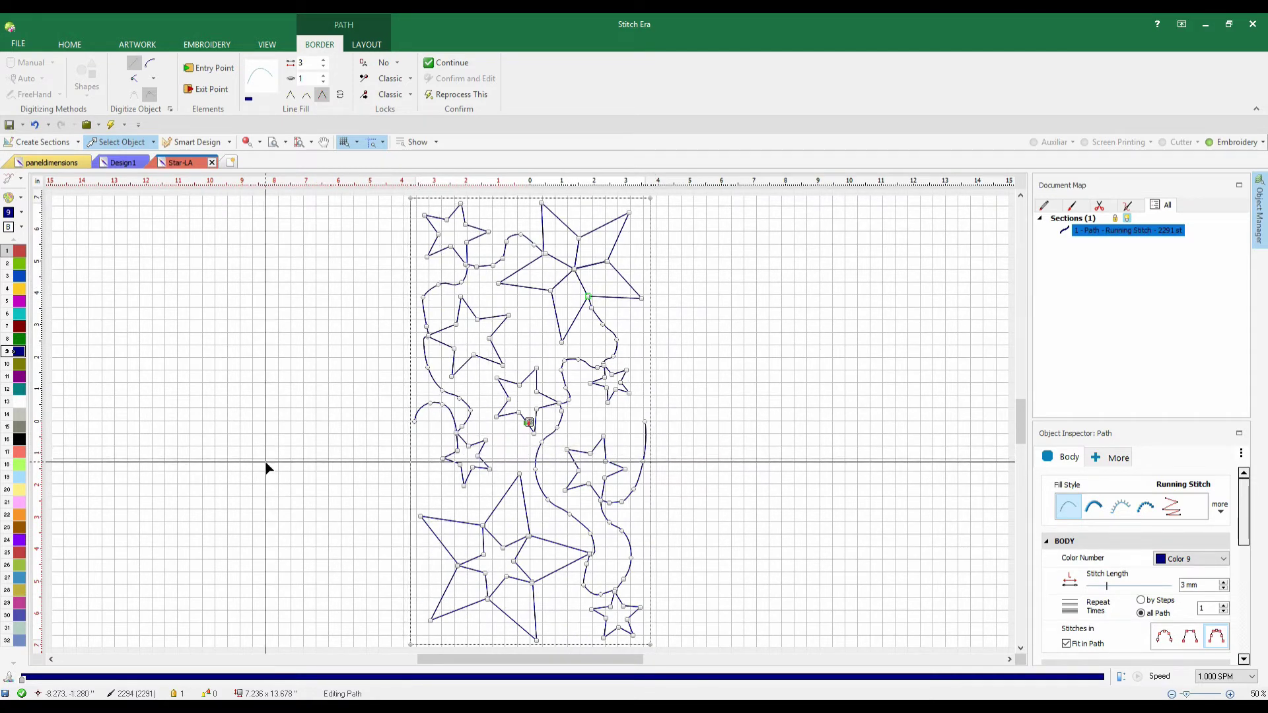
Set the design's material to Corduroy and apply the matching property changes.
click(72, 46)
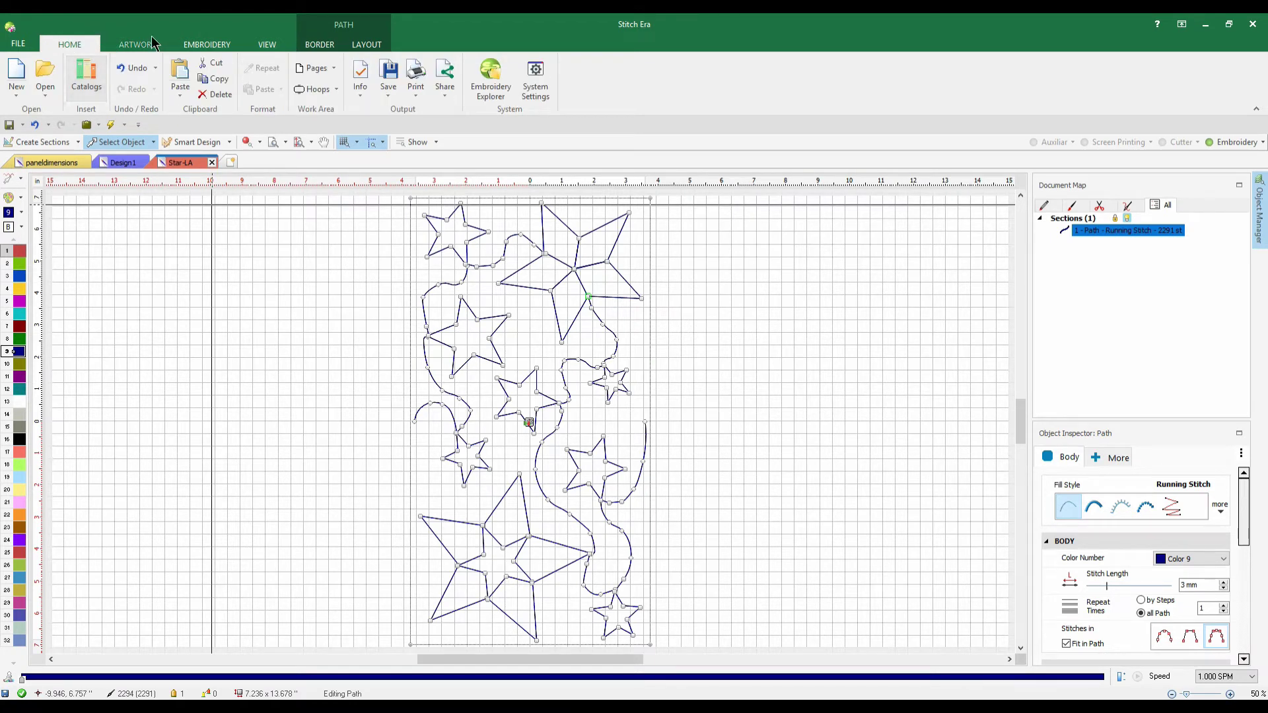
click(199, 46)
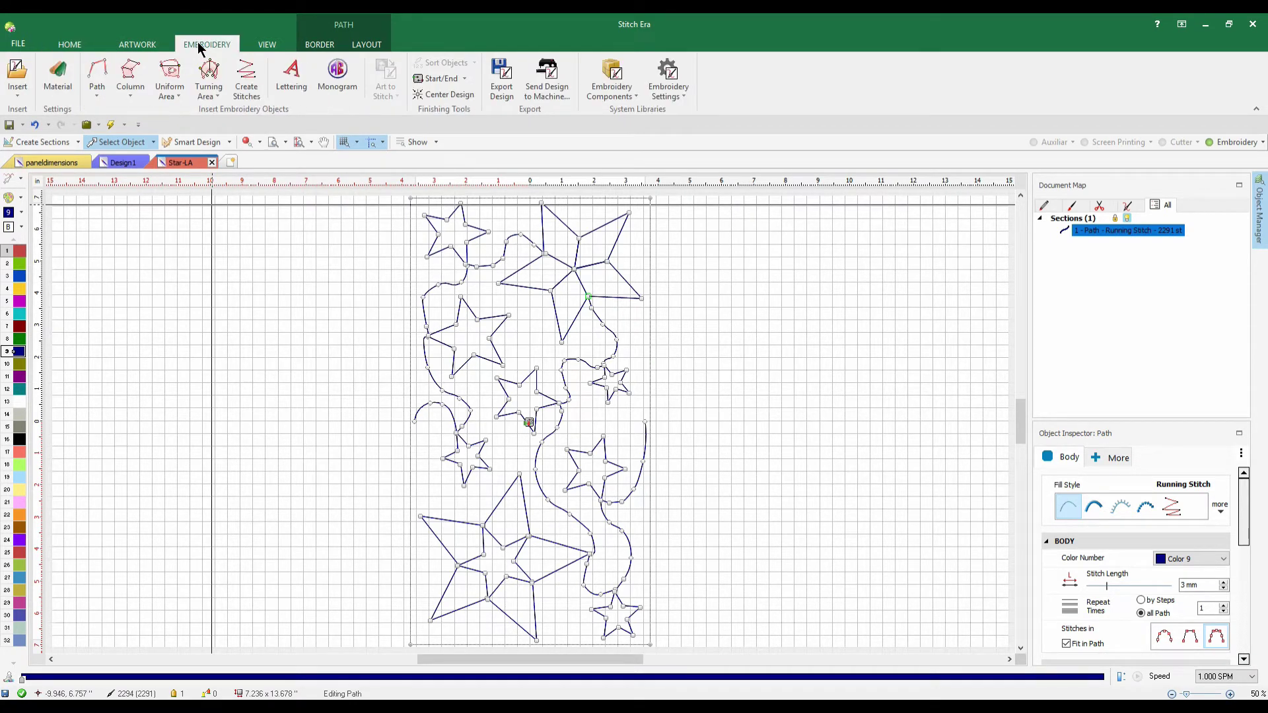
click(61, 80)
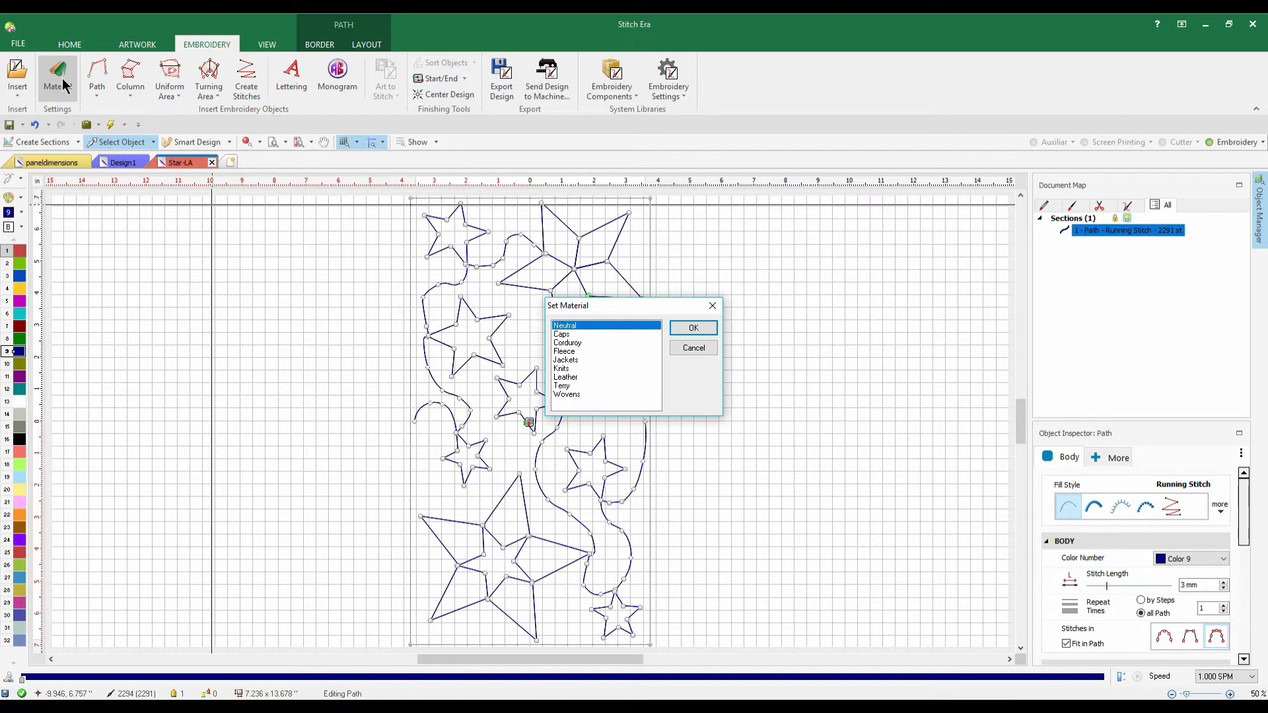
click(577, 342)
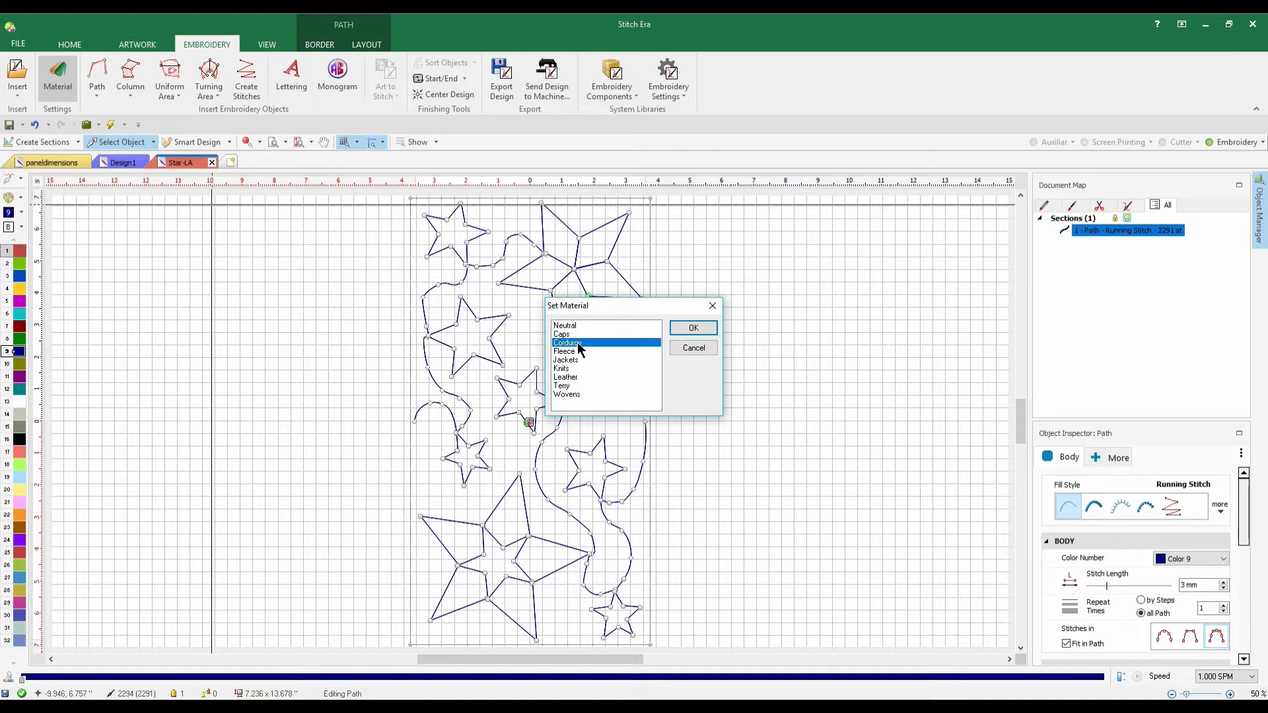
click(692, 328)
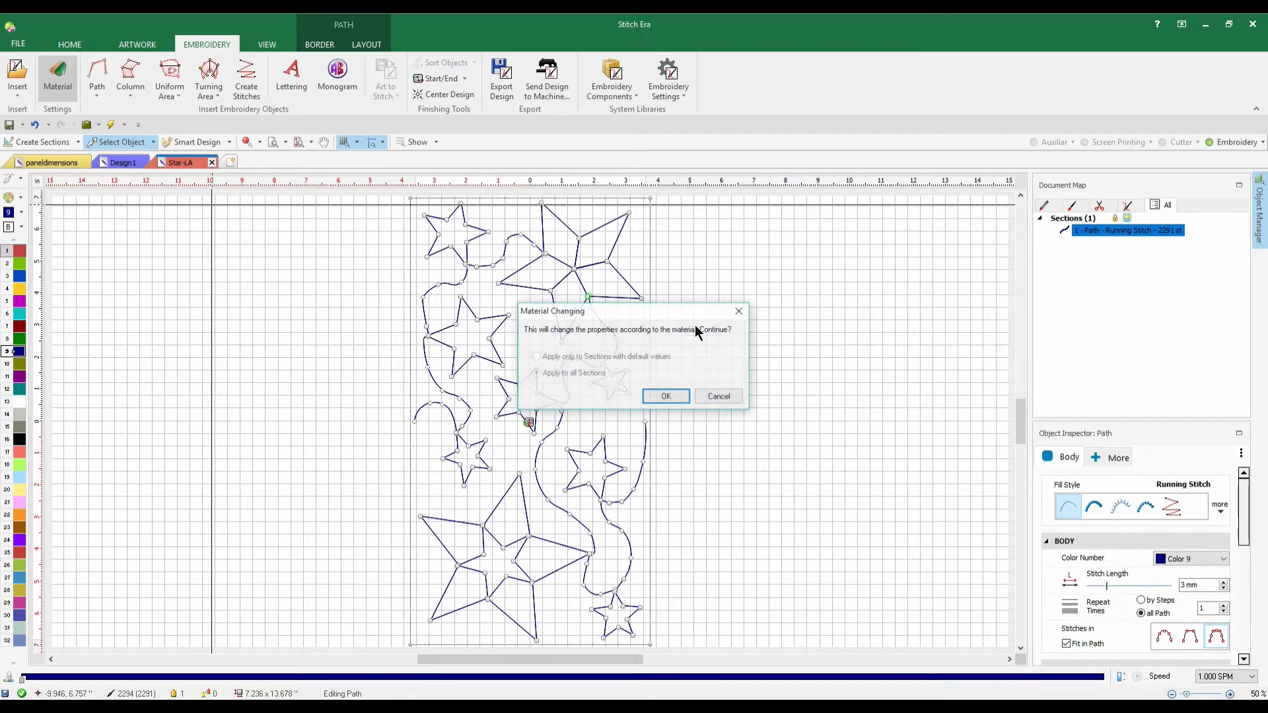
click(667, 396)
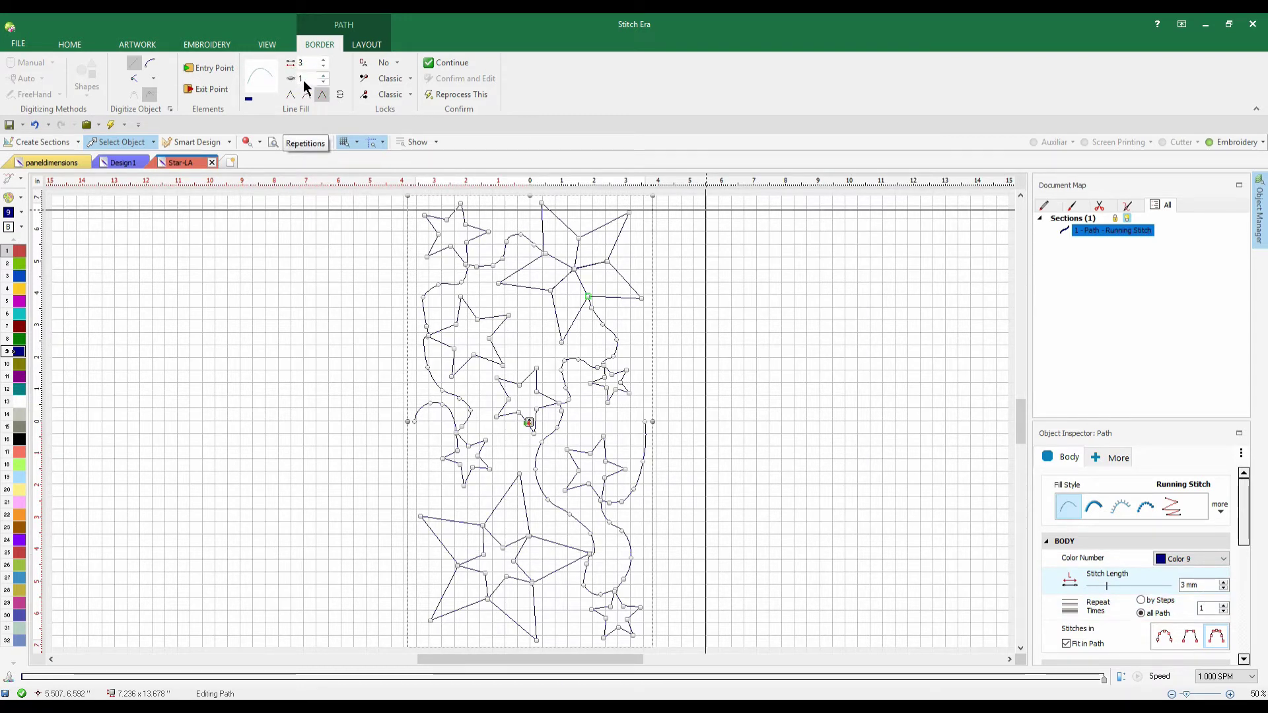
Place the path's entry point just beyond its left end and its exit point just beyond its right end.
click(211, 68)
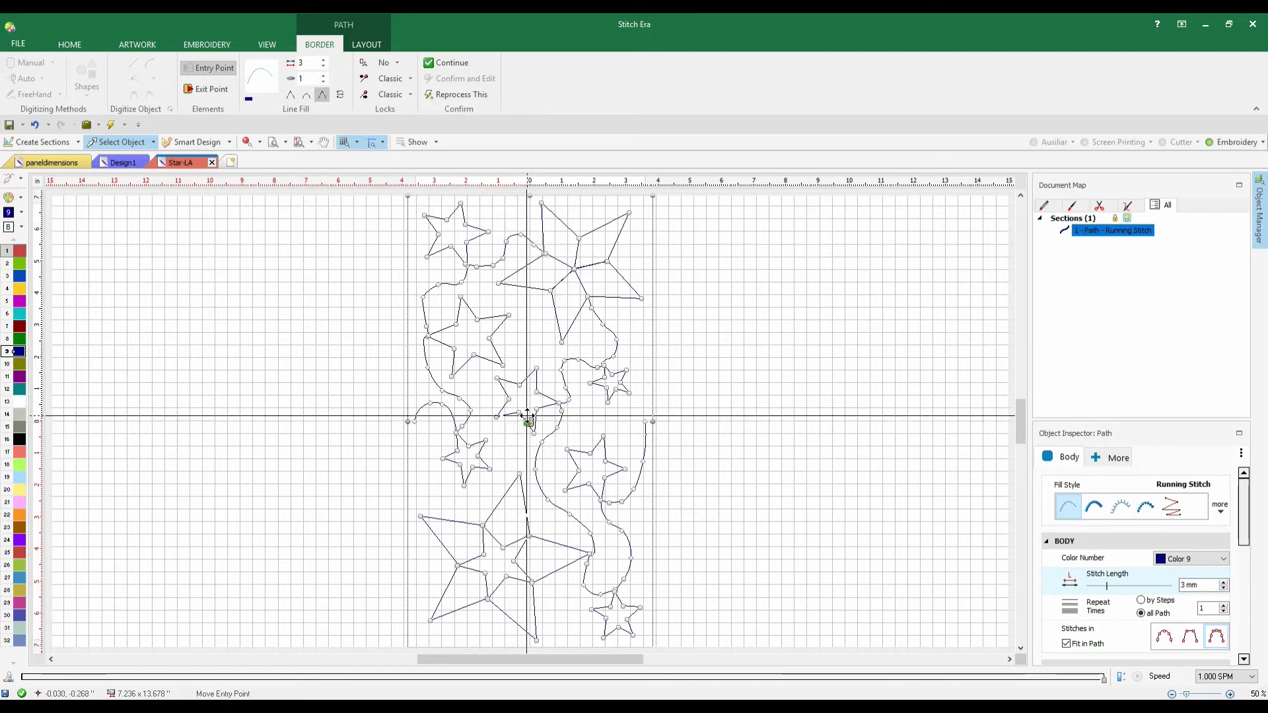
drag(528, 419, 401, 417)
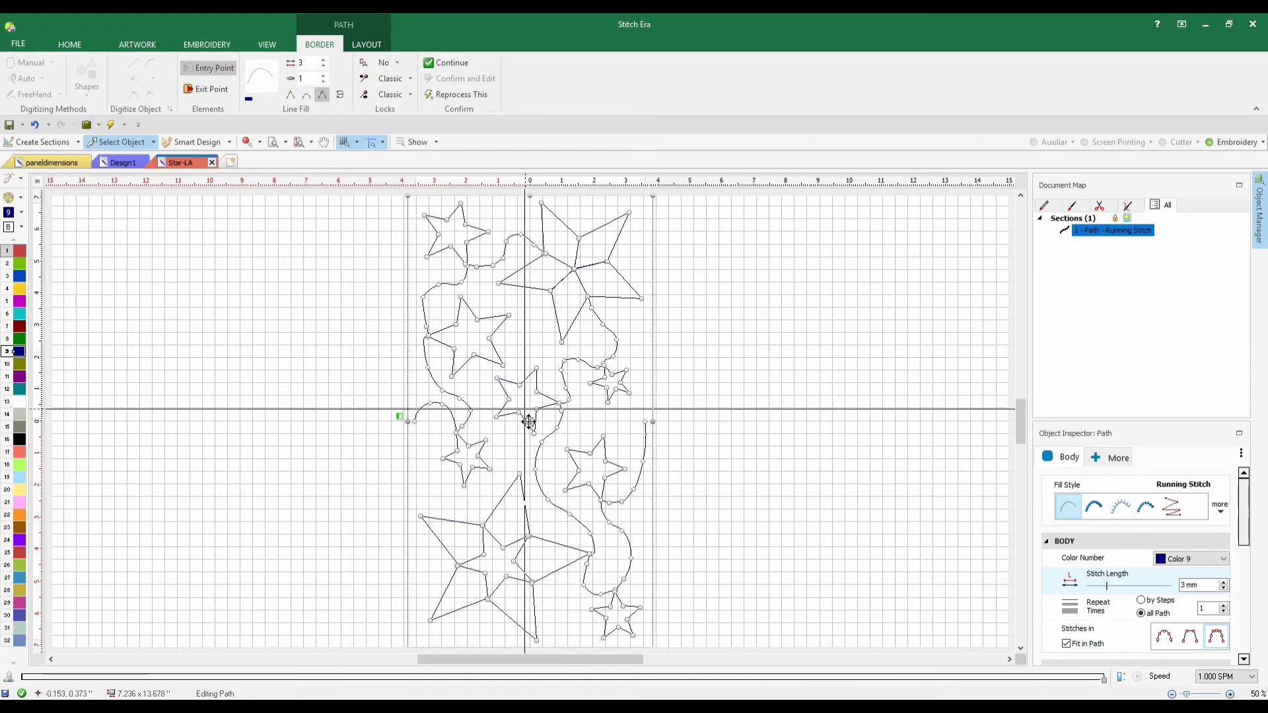
click(205, 93)
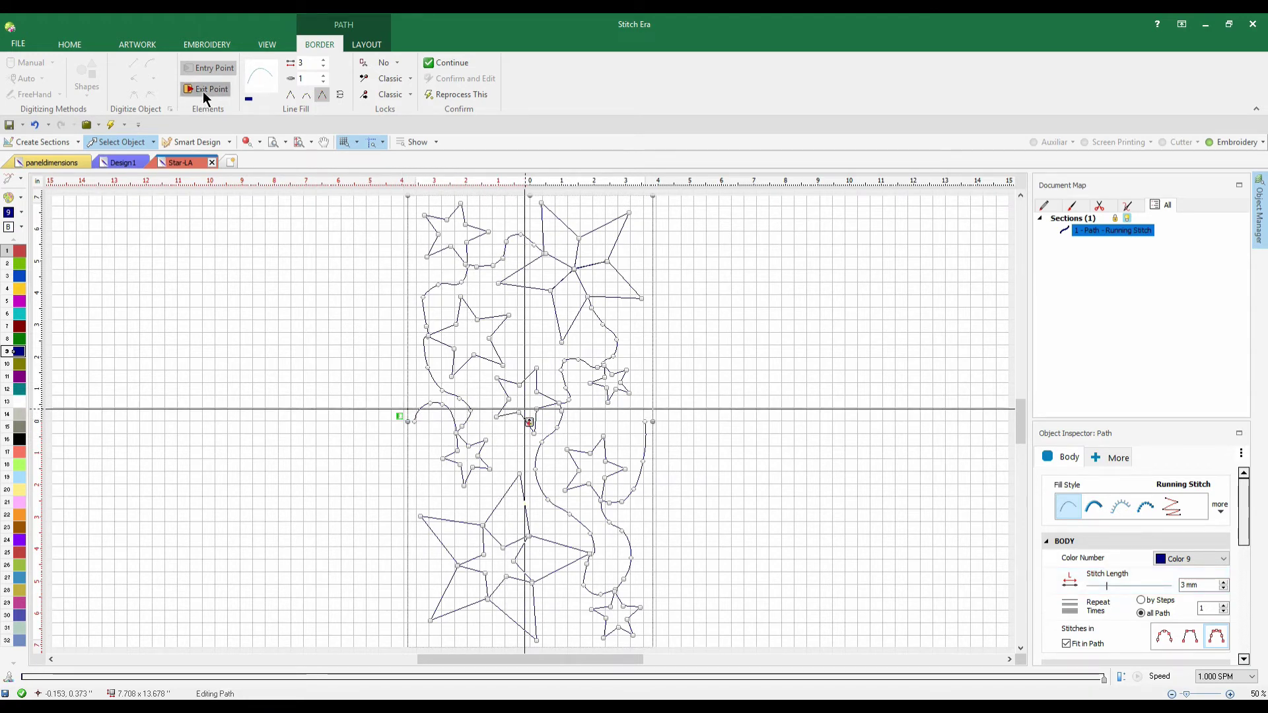
click(531, 426)
drag(534, 433, 671, 430)
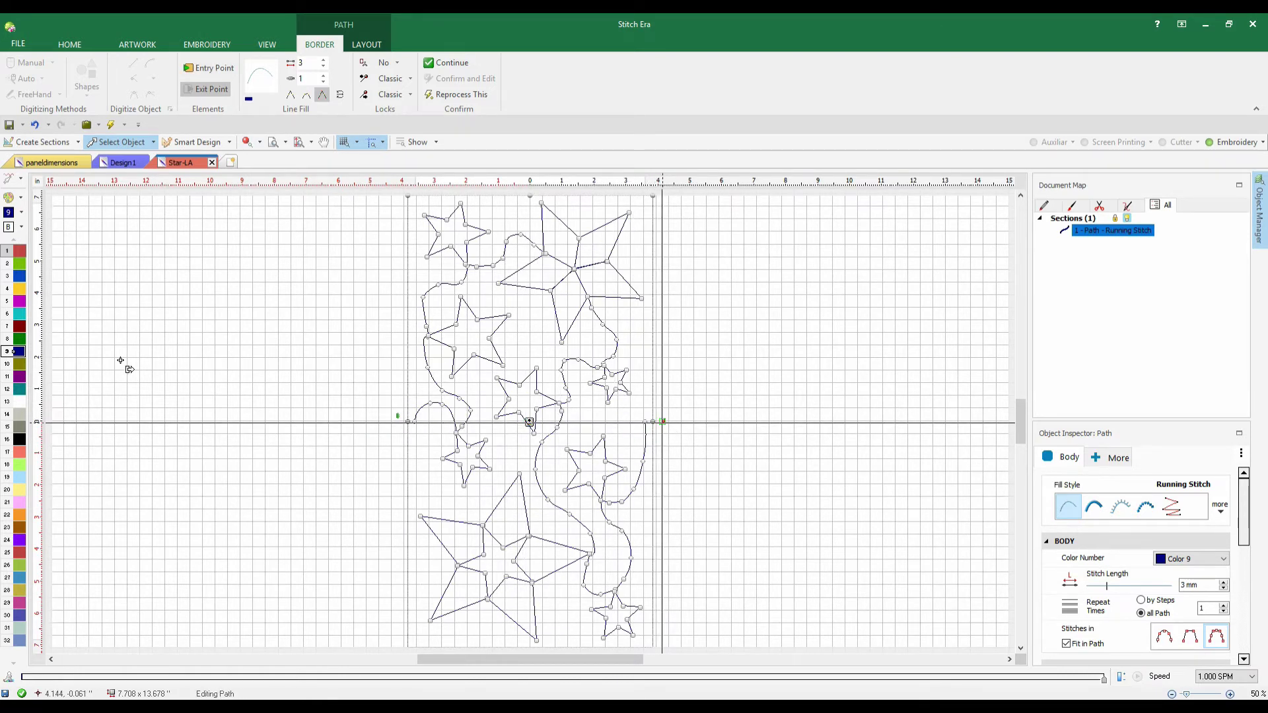
Rotate the running-stitch star path by 90°.
click(227, 45)
click(380, 45)
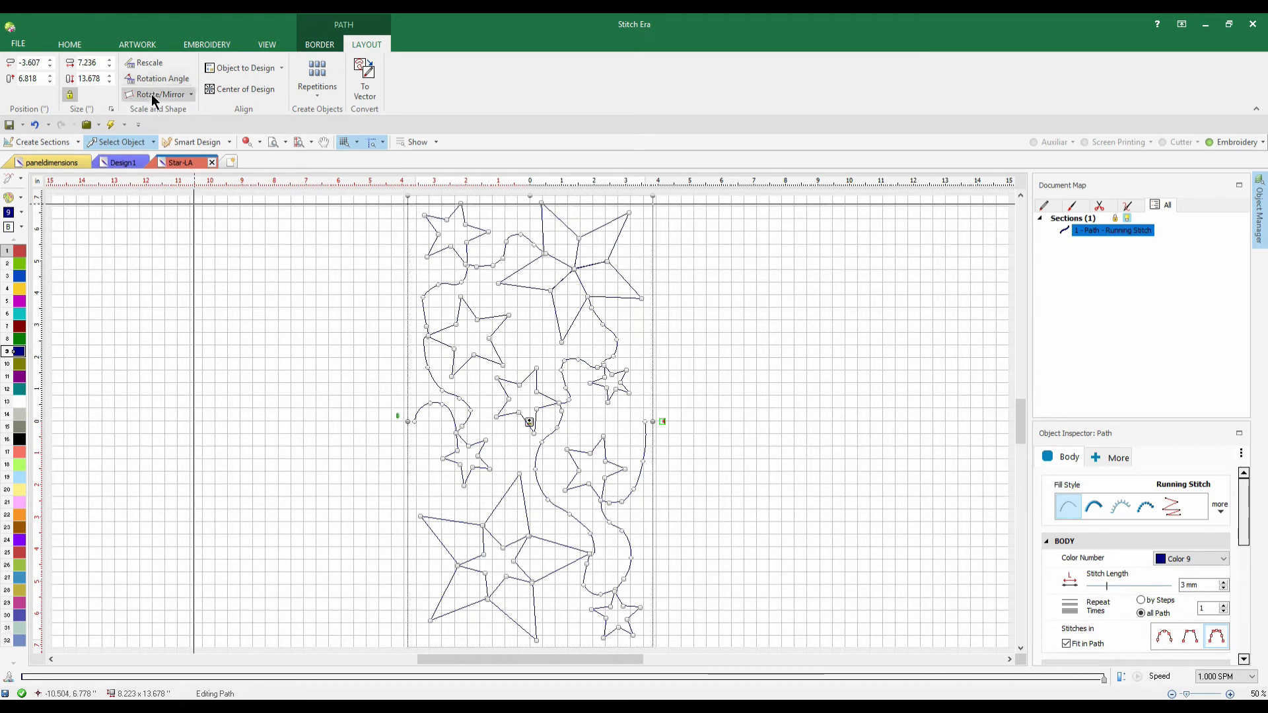
click(186, 95)
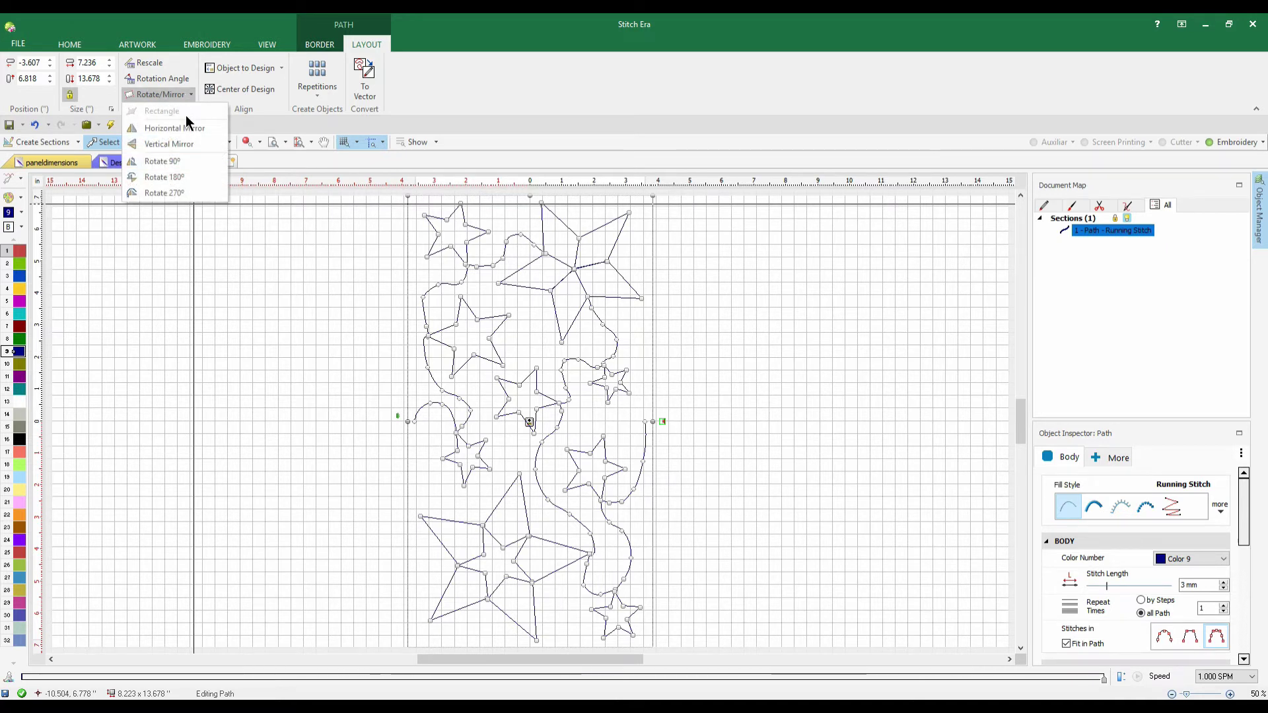
click(185, 161)
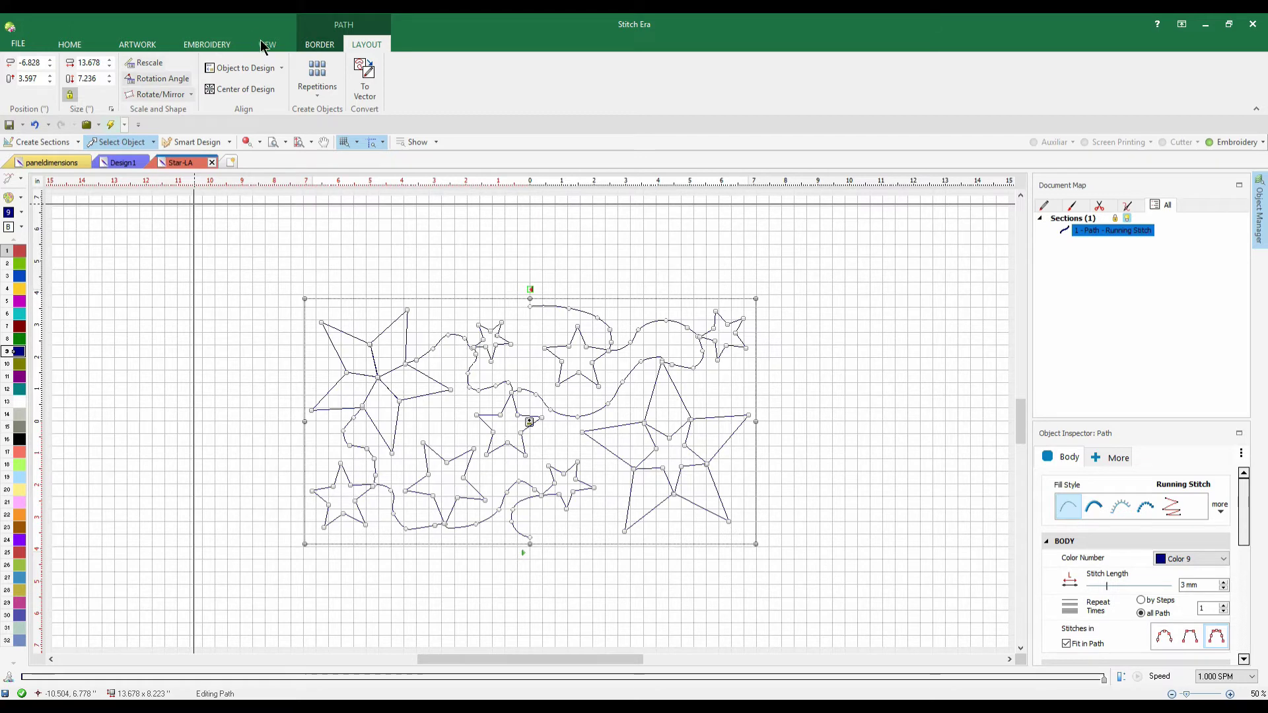
Check the calculated sizes in the paneldimensions document and set the star path's width to 14.33 inches with proportions locked.
click(70, 162)
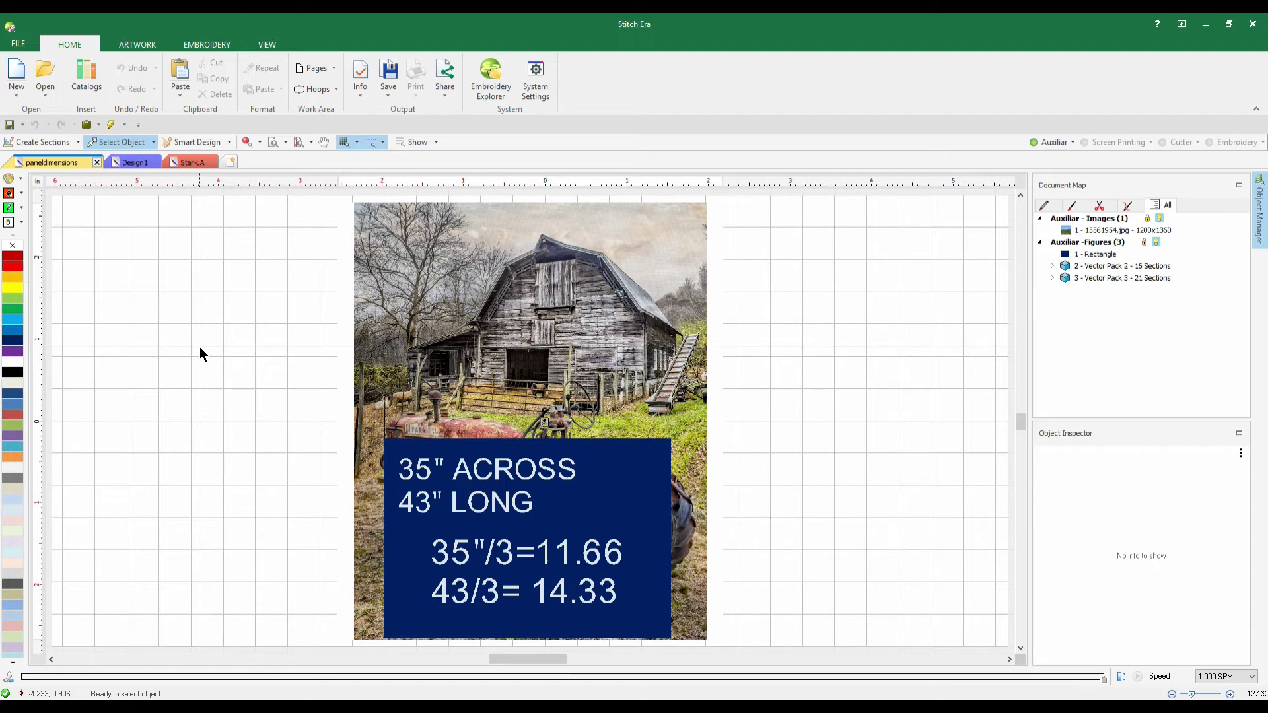
click(186, 164)
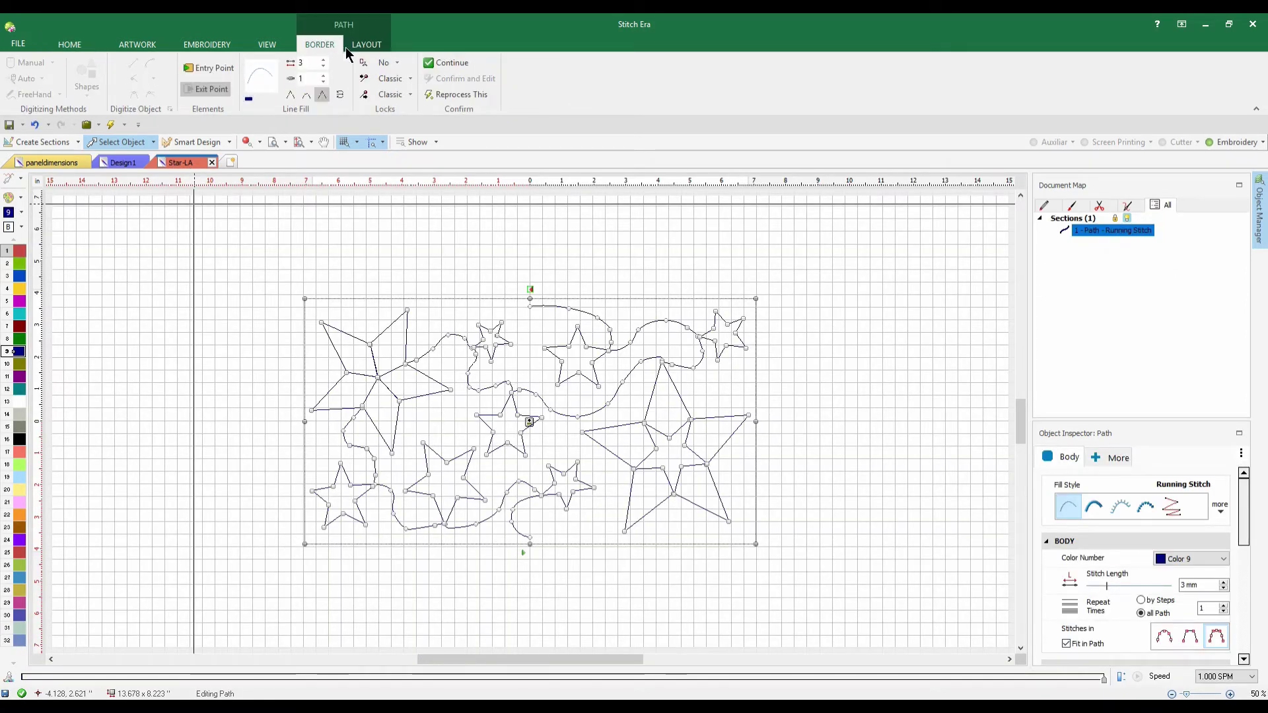
click(360, 50)
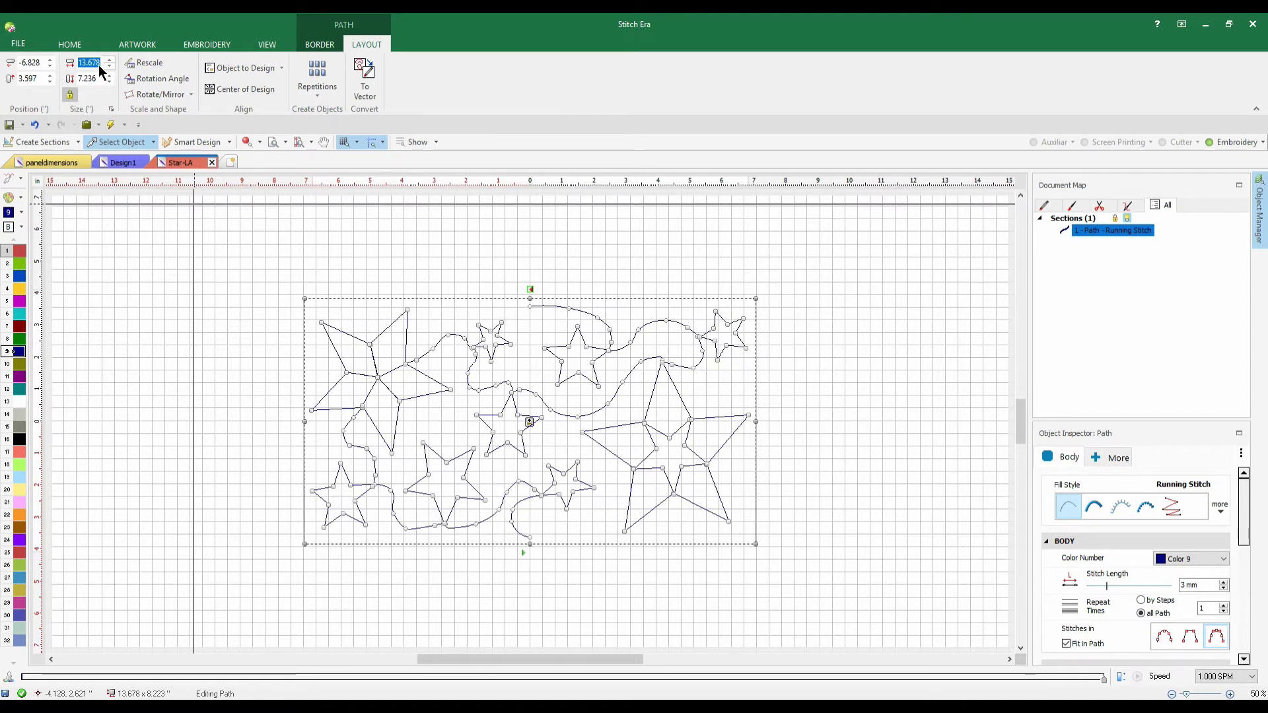
text(4.33)
key(Return)
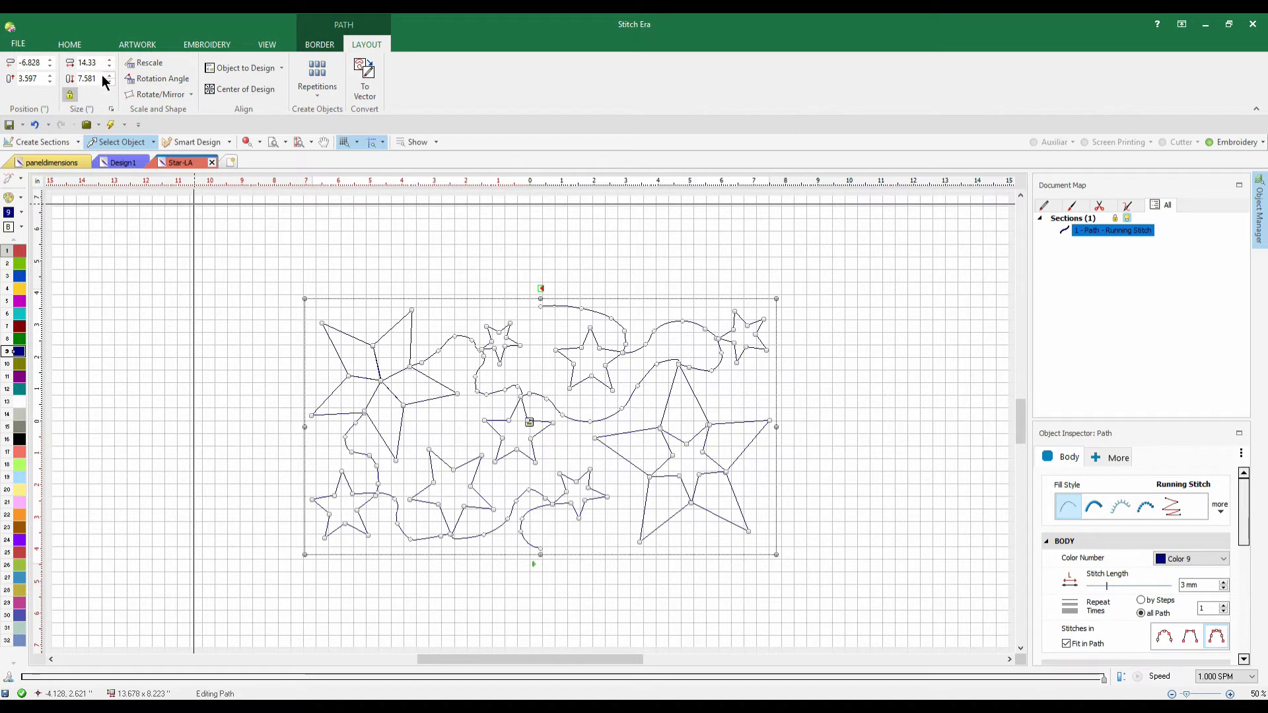
Unlock the star path's proportions and set its height to 11.66 inches.
double_click(95, 77)
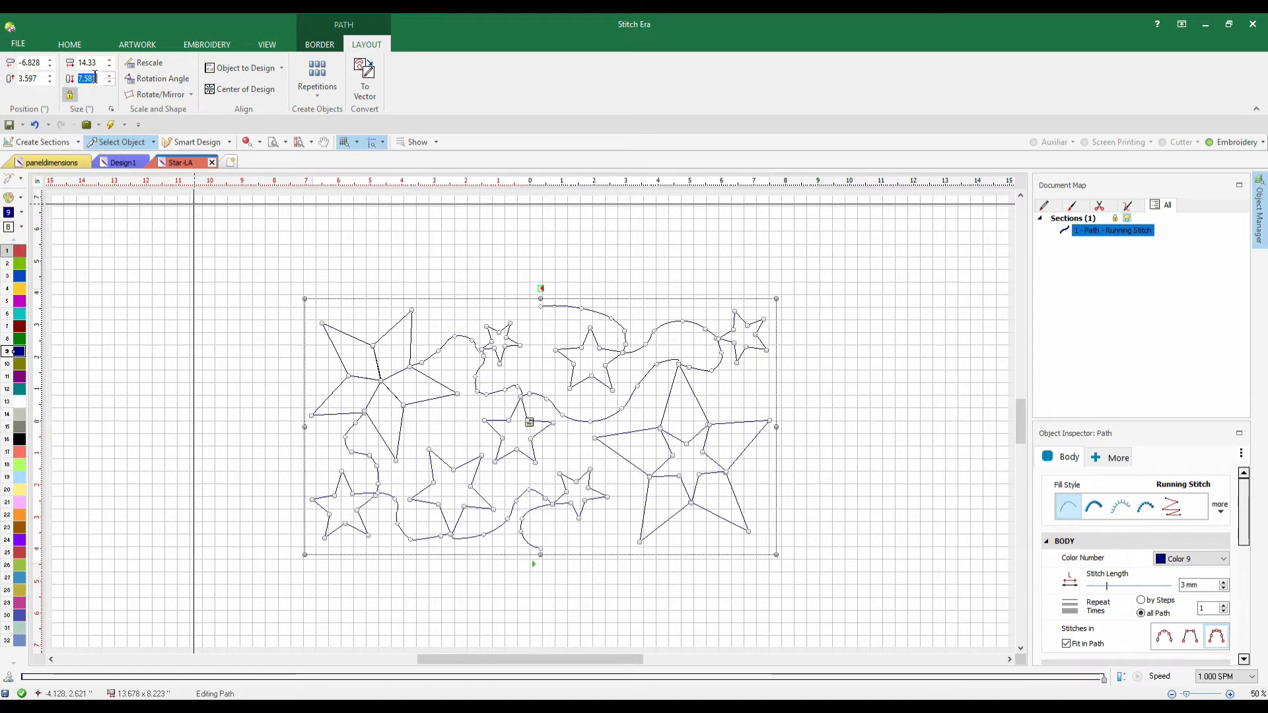
click(69, 97)
click(88, 75)
text(11.)
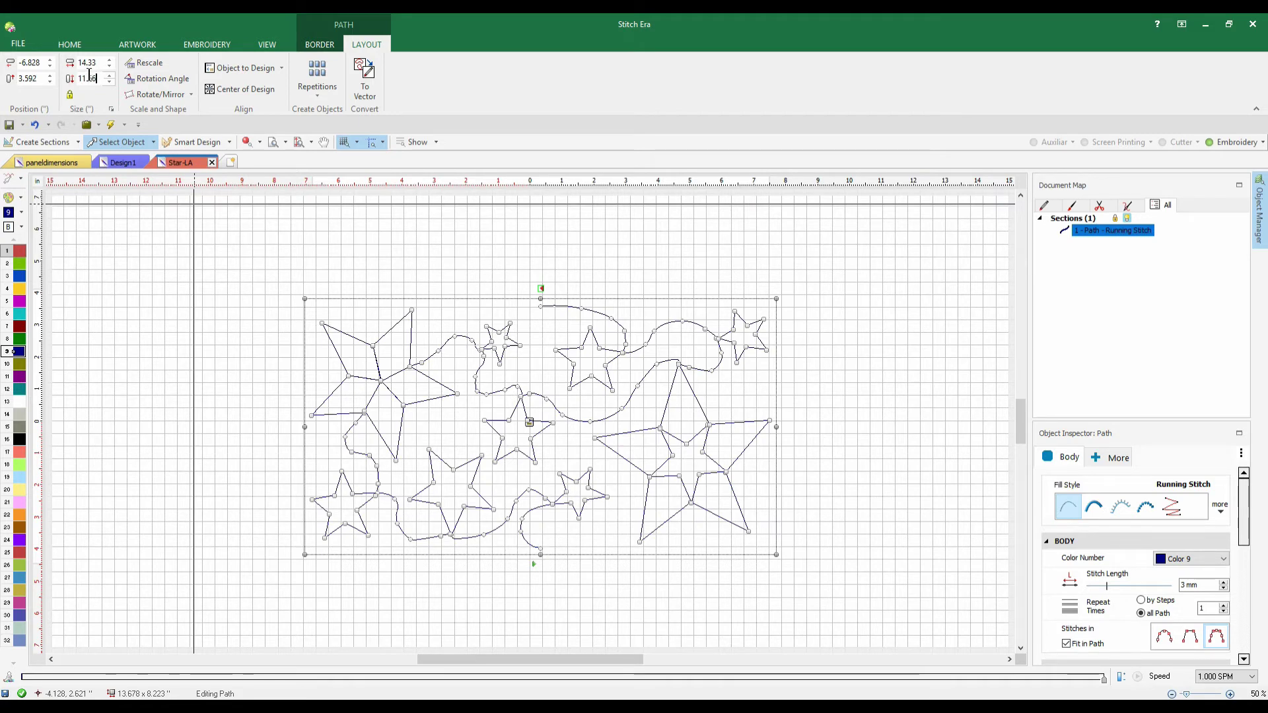
text(6)
key(Return)
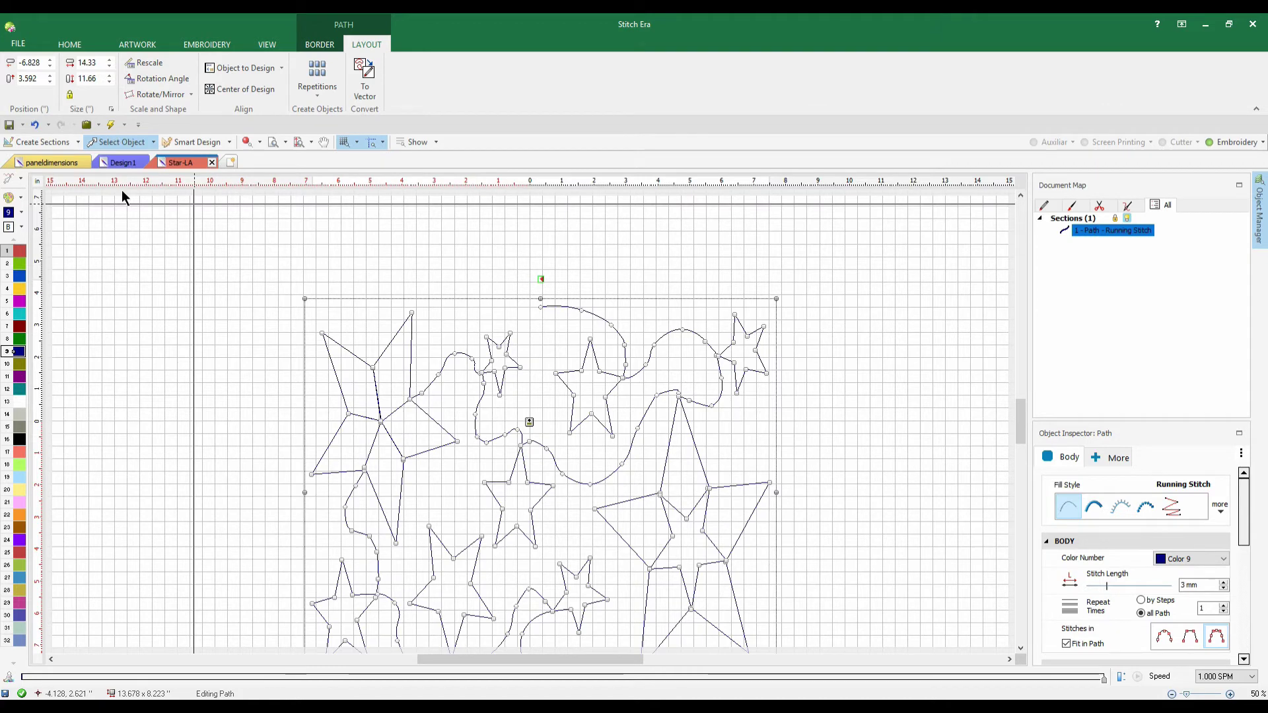
click(1020, 648)
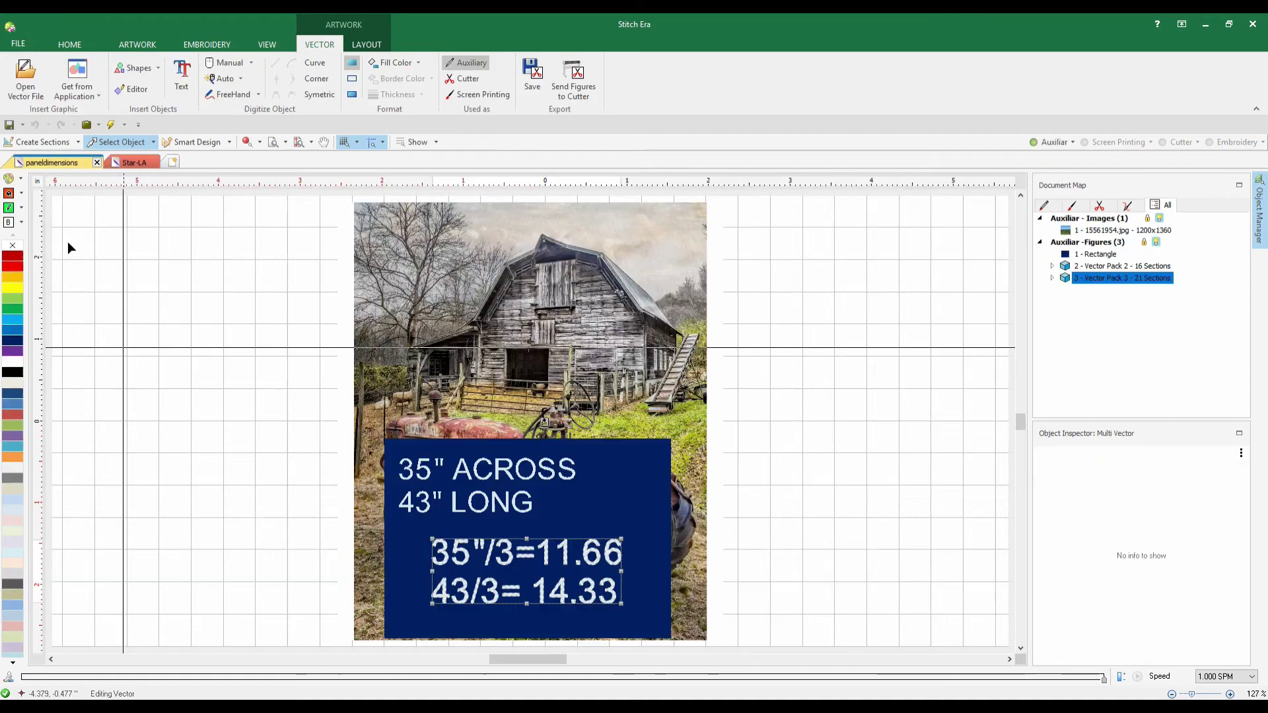
Examine the lower running-stitch path in the Star-LA design and compare the layout with the paneldimensions document.
click(133, 165)
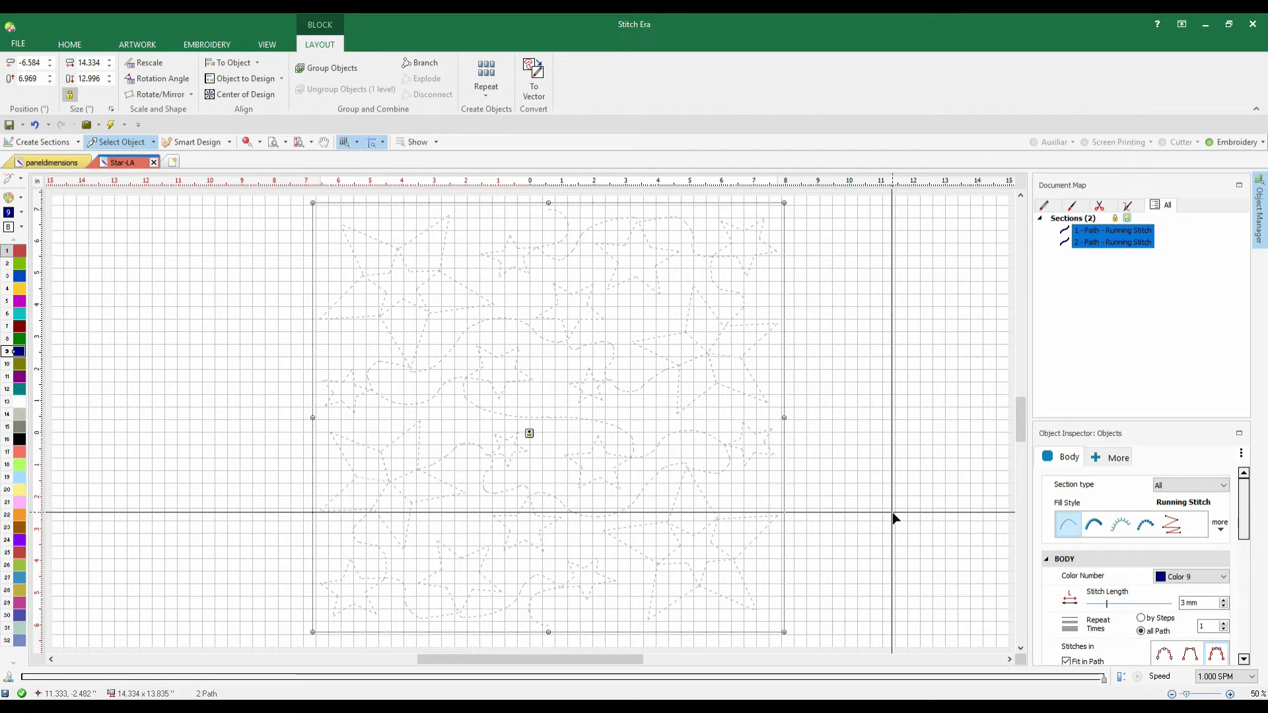
click(1091, 232)
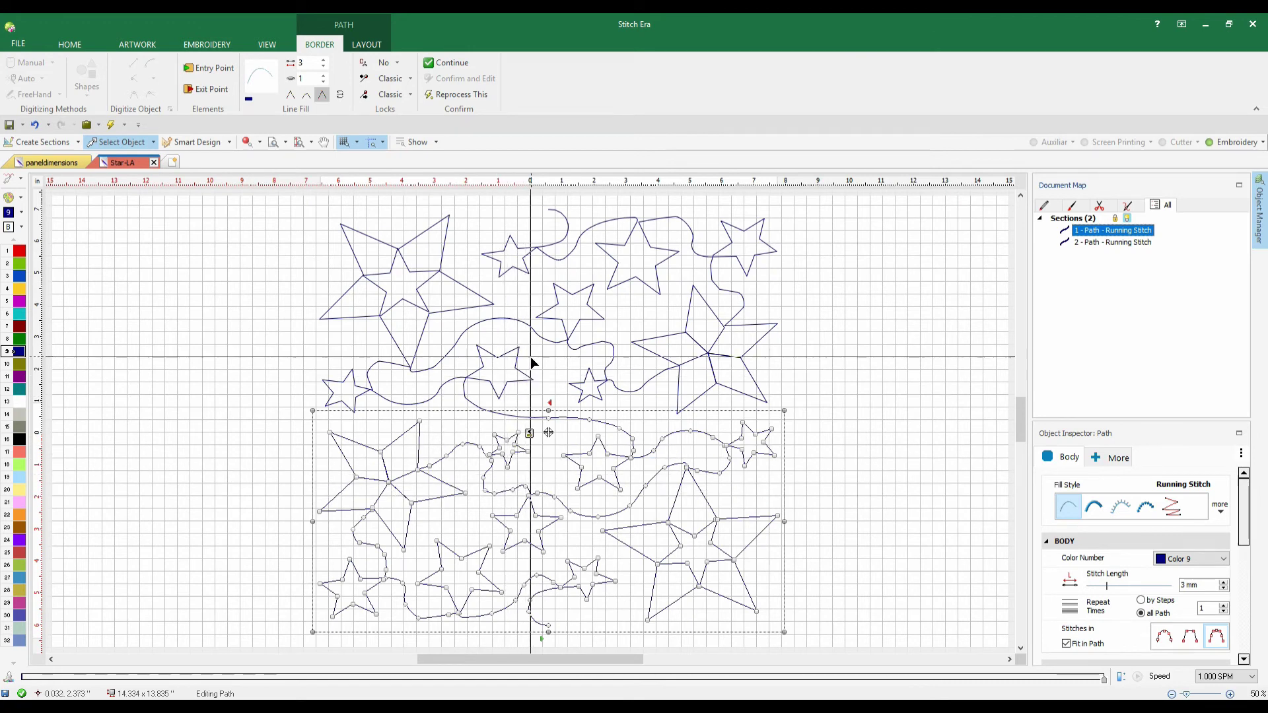
click(37, 165)
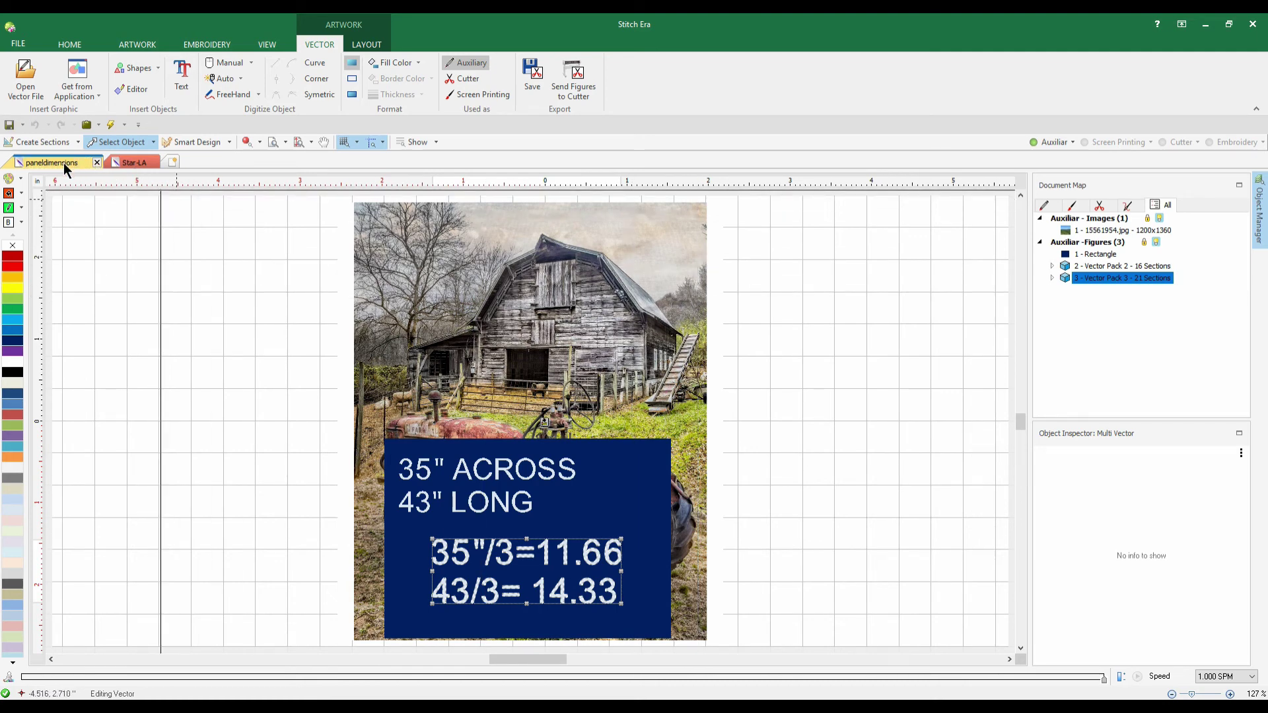
click(131, 164)
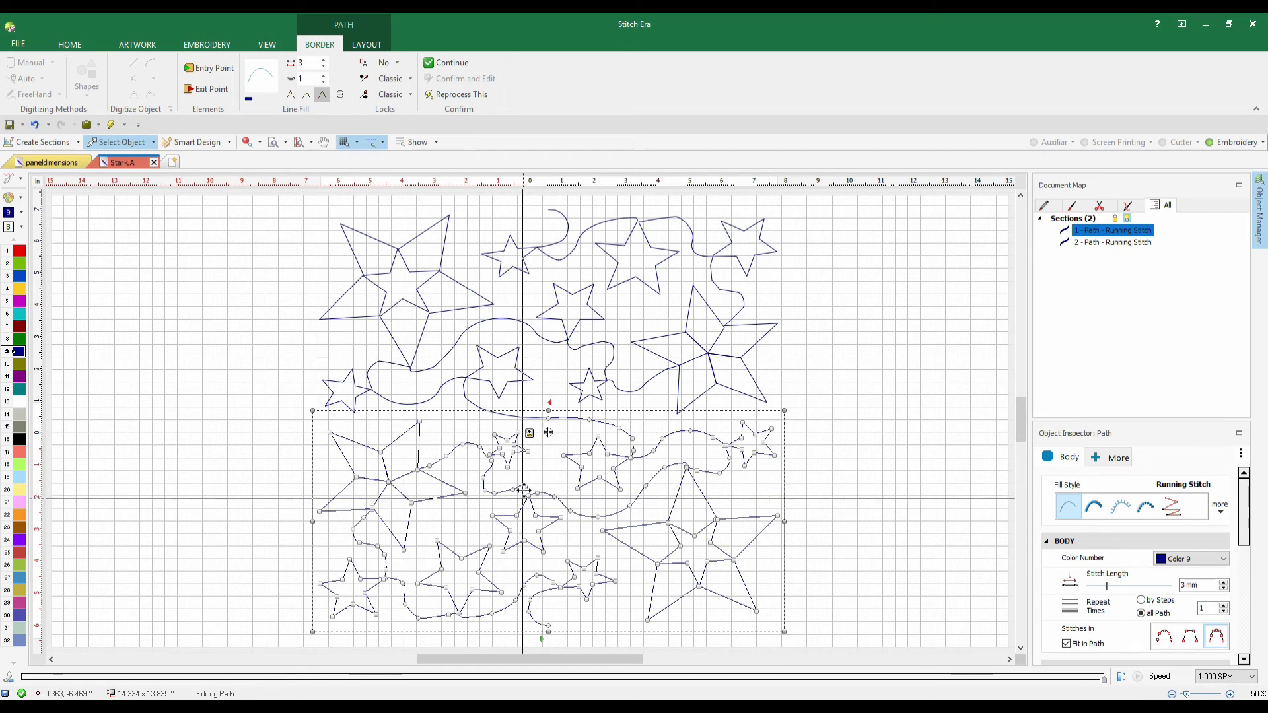
Branch the two running-stitch paths together, with the entry point at the design's top end and the exit point at its bottom end.
click(1103, 243)
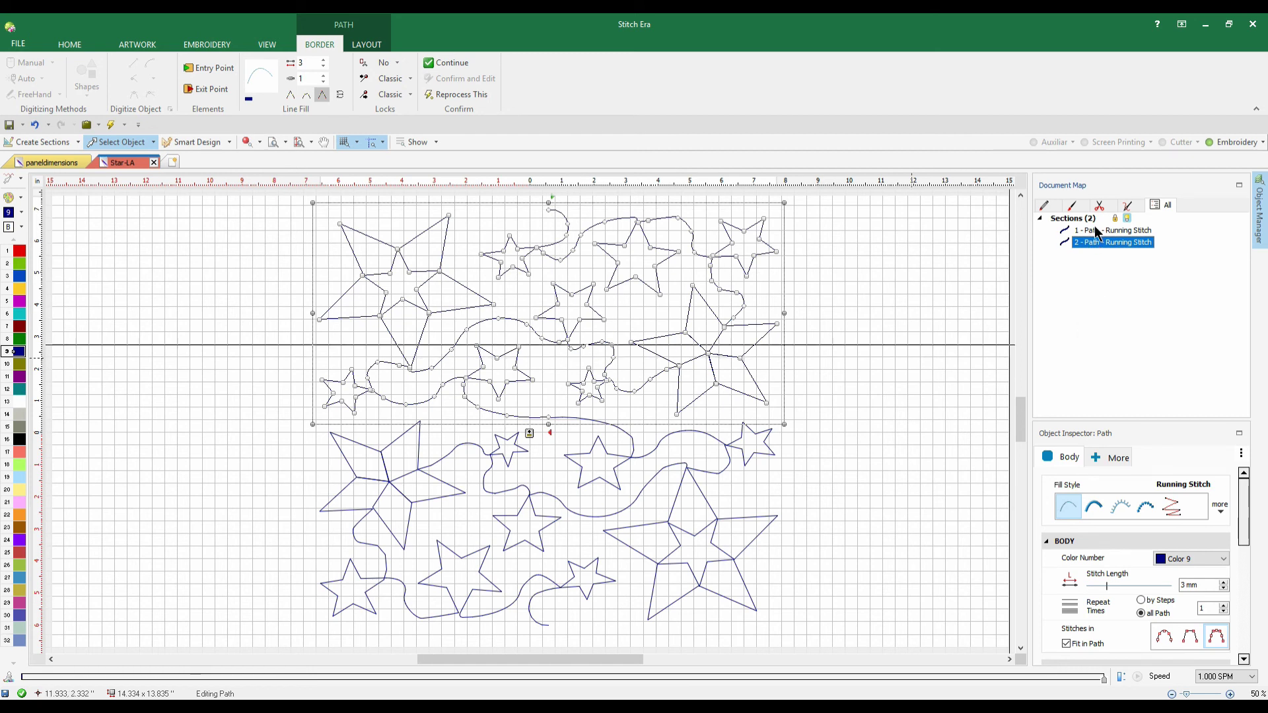
key(Escape)
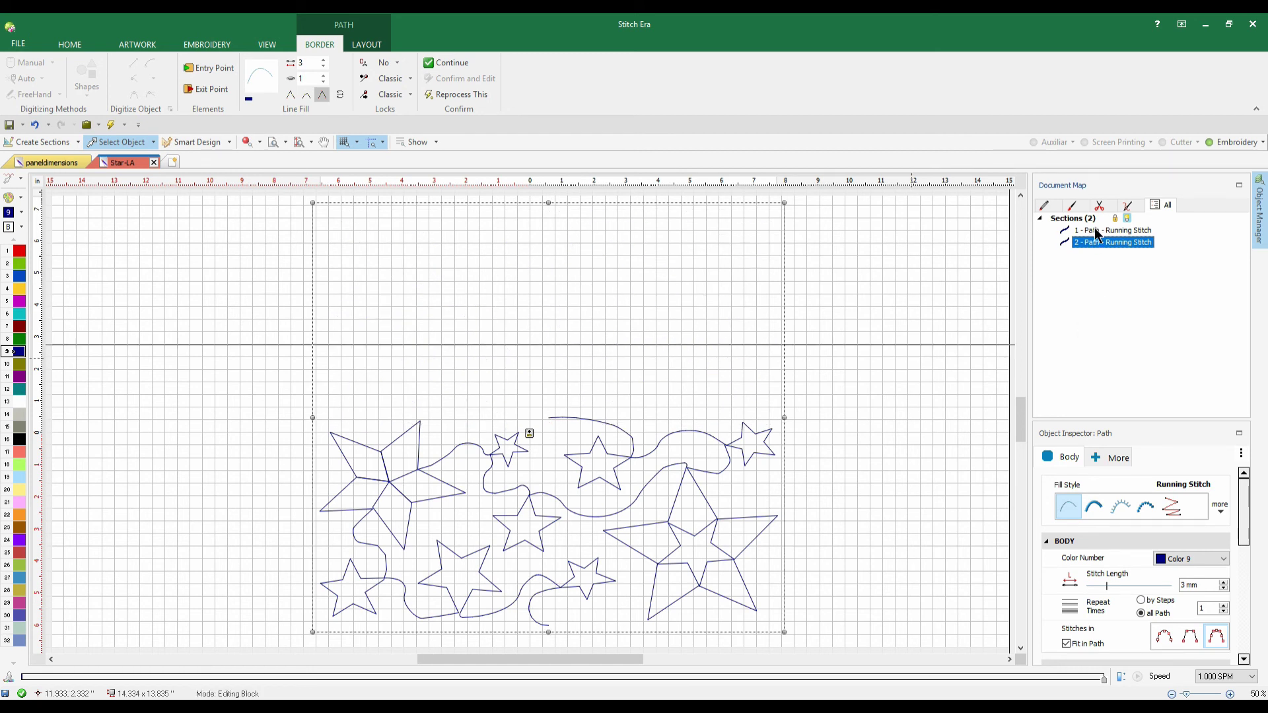
shift+click(1095, 230)
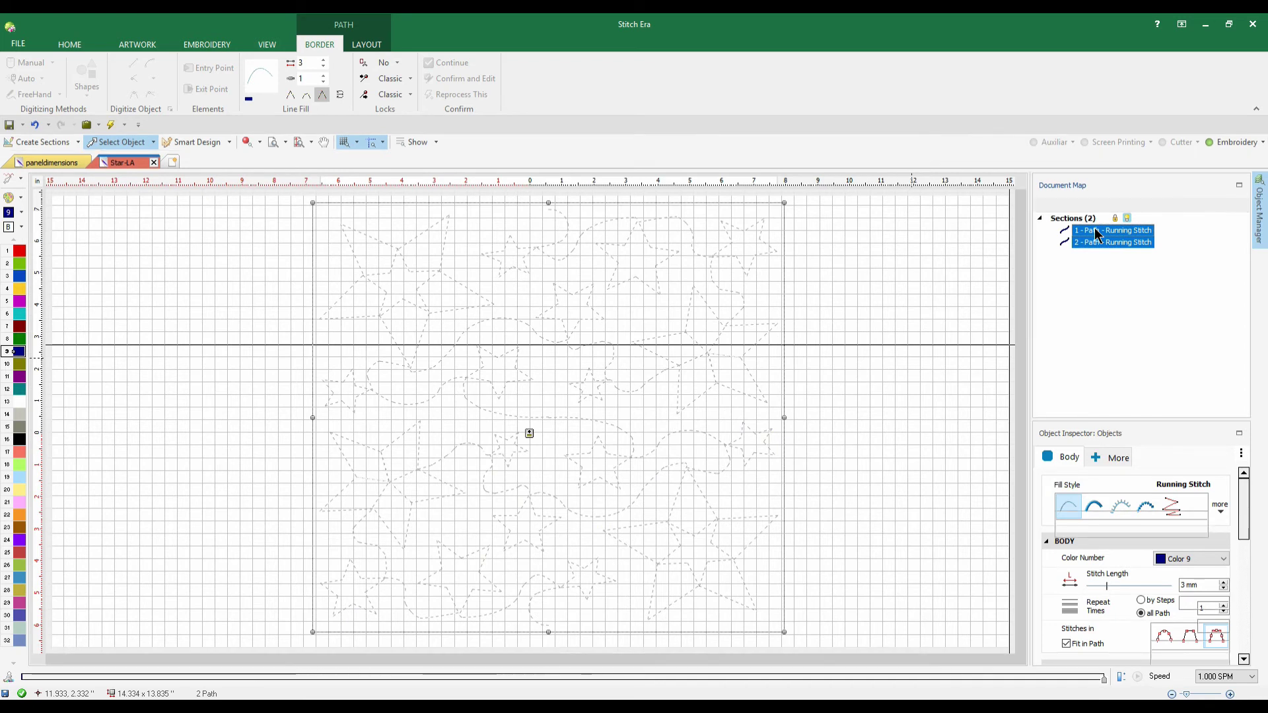
right_click(1095, 232)
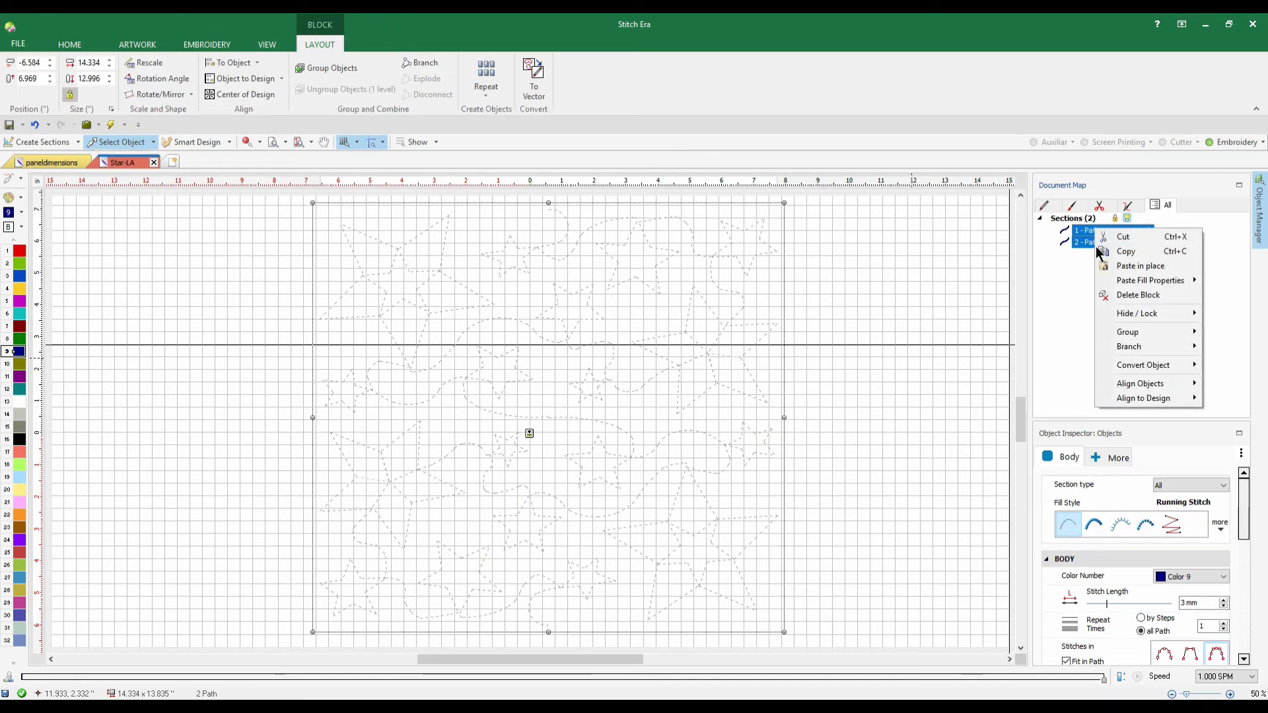
mouse_move(1128, 352)
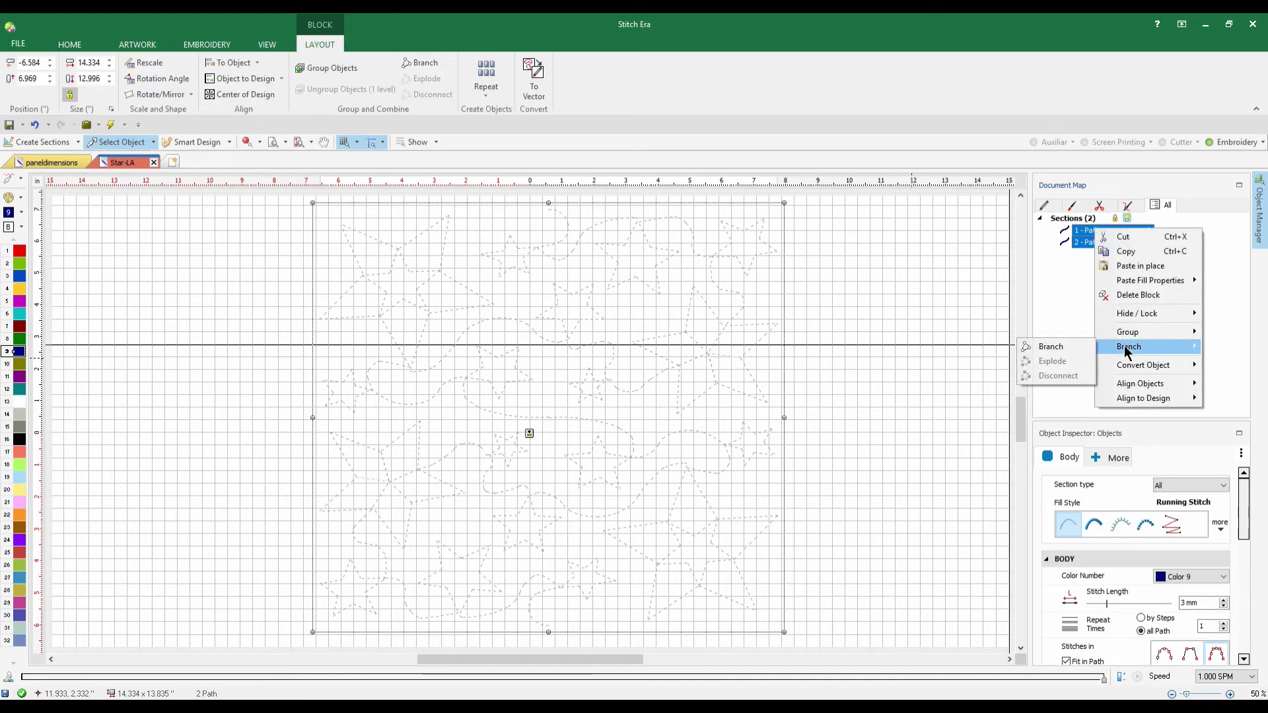
click(1070, 348)
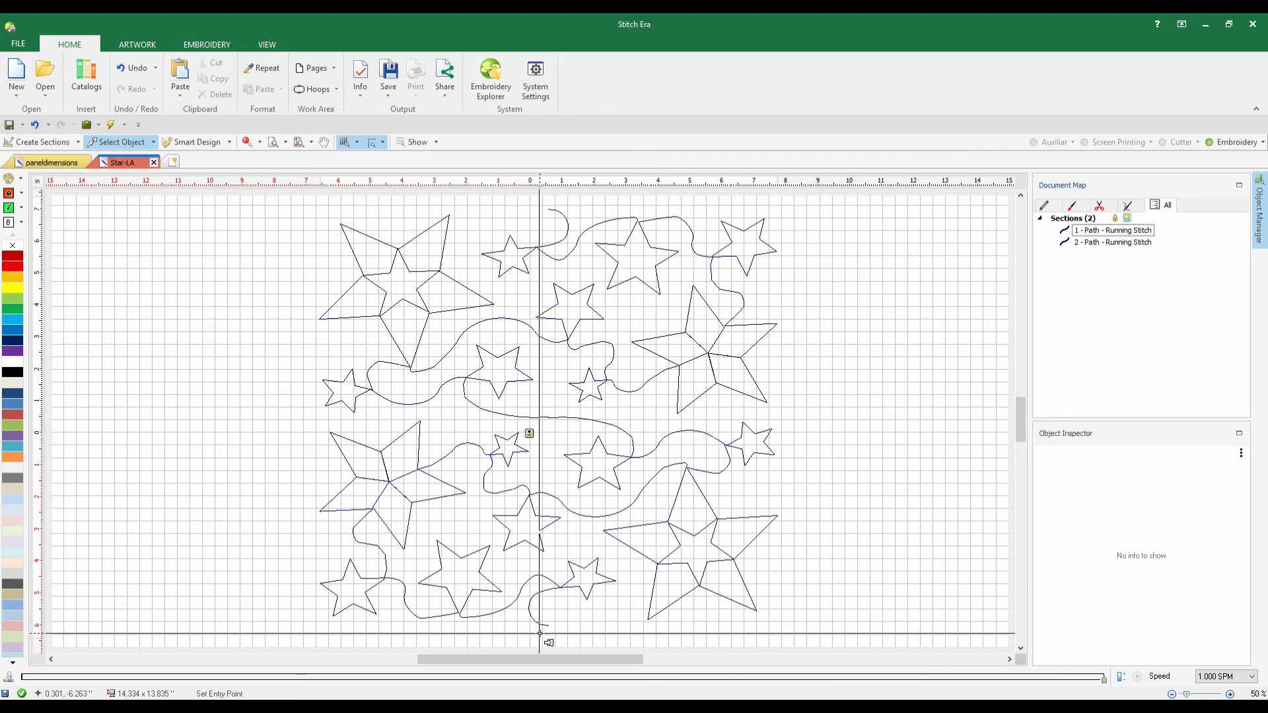
click(533, 212)
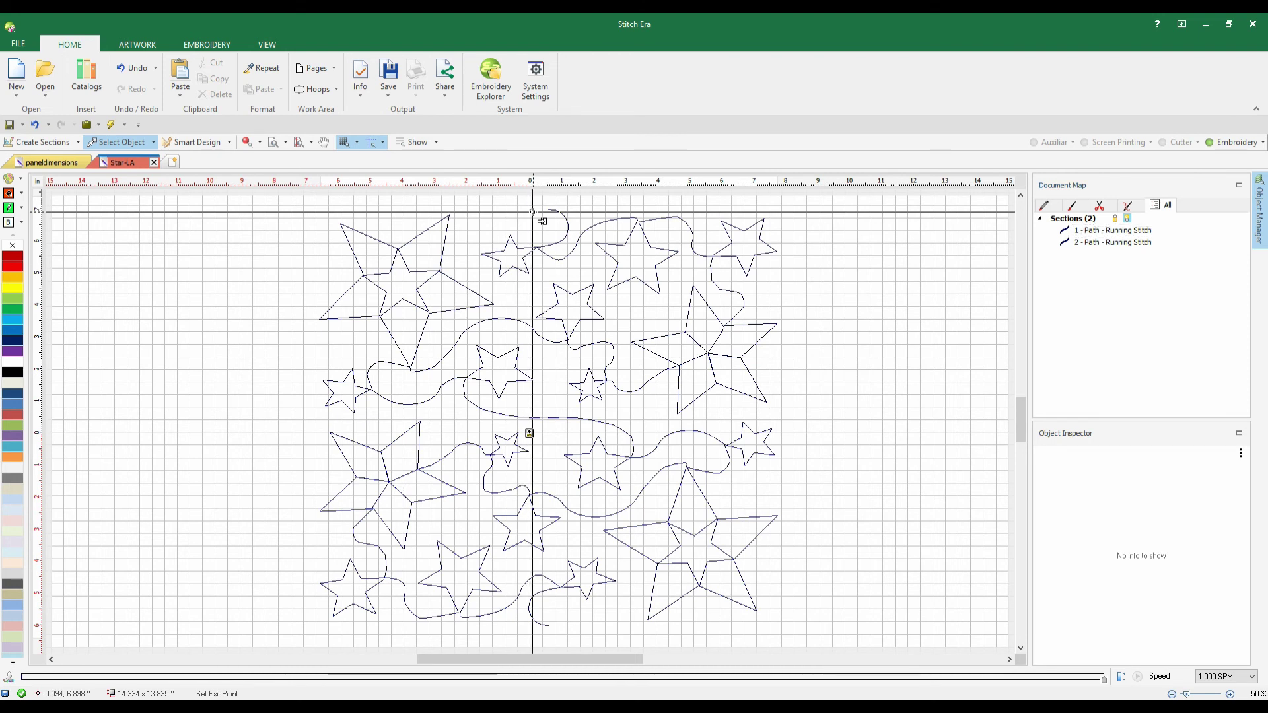
click(546, 633)
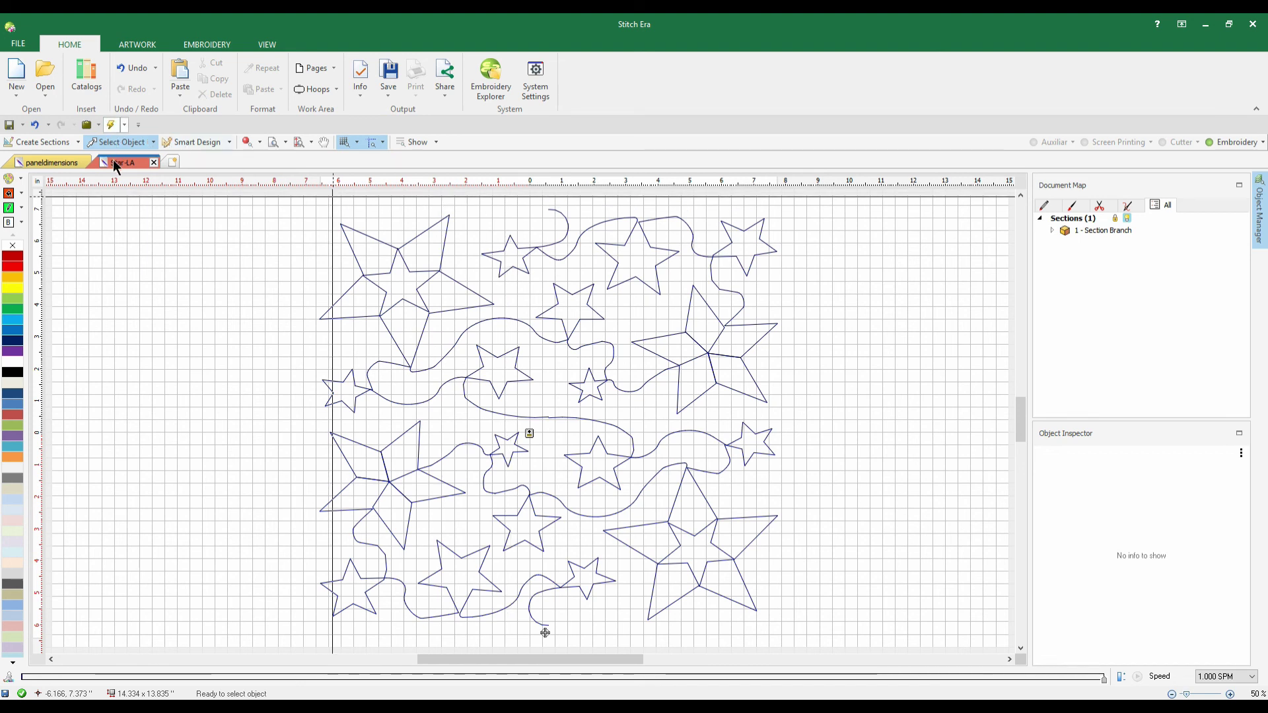
Review the panel sizes in the paneldimensions document and return to the Star-LA design.
click(53, 164)
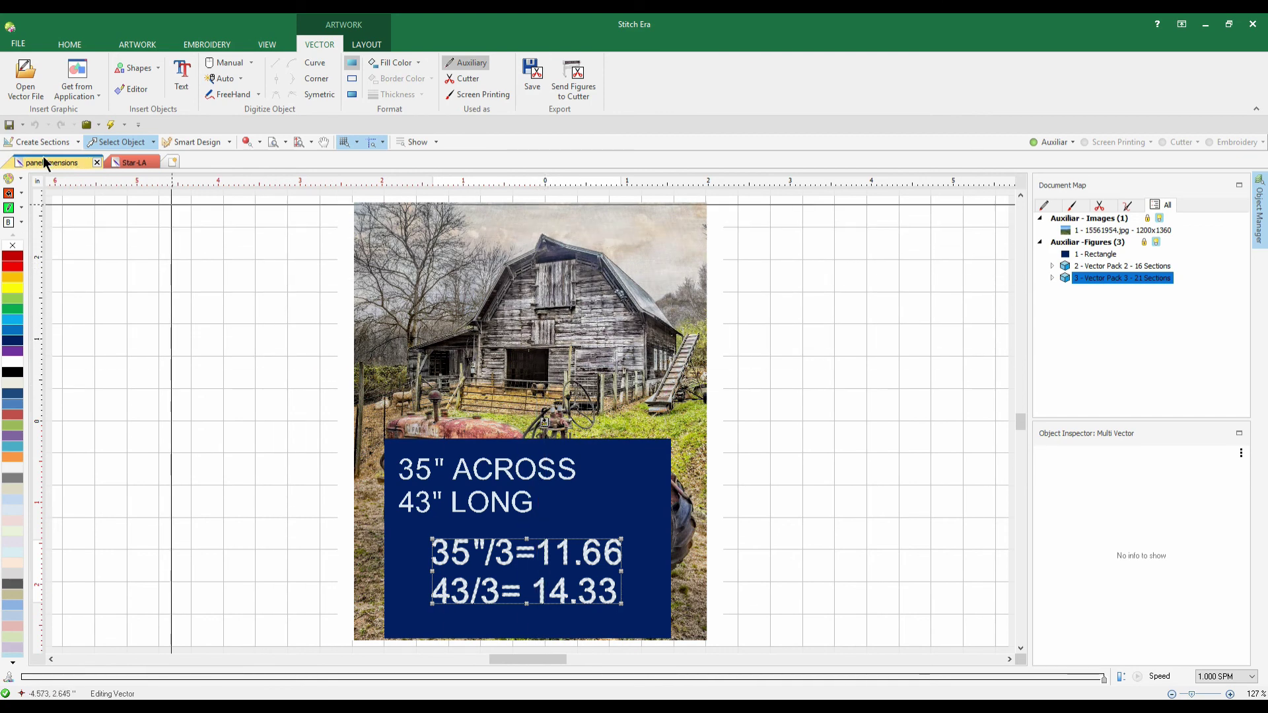
click(132, 163)
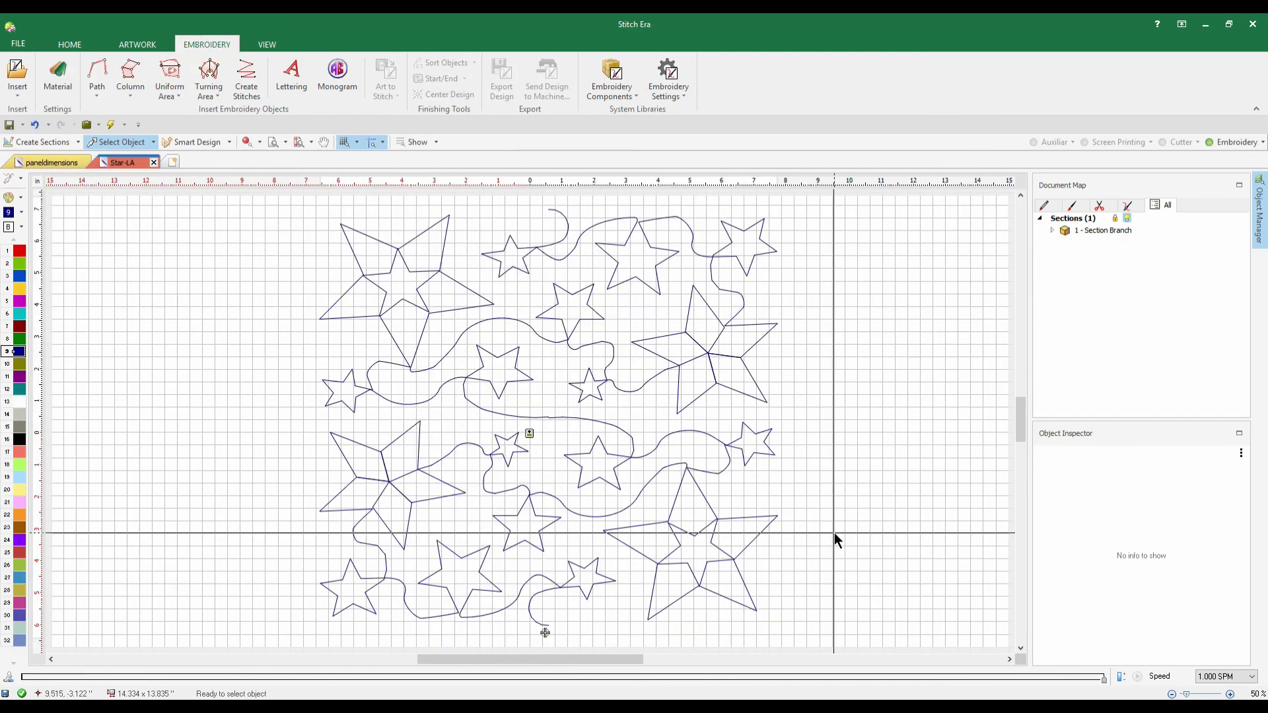